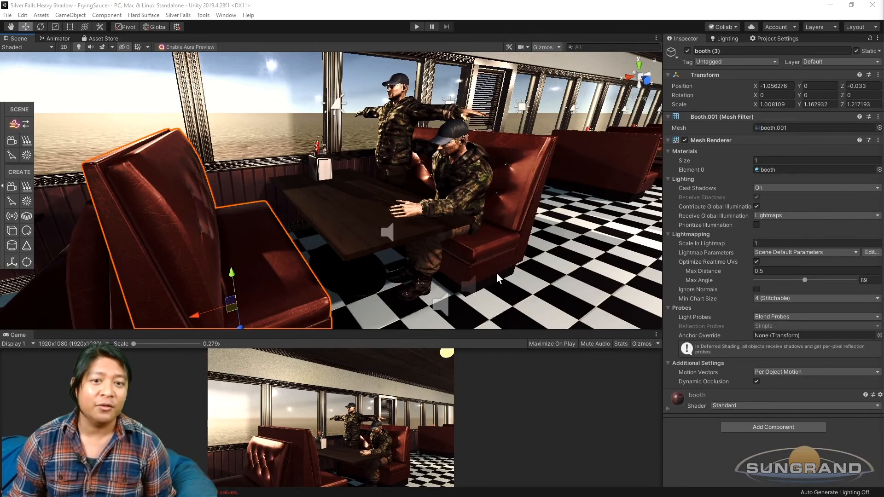
# Examine the two camouflaged characters at the diner booth and the shadows on their table from several angles.
pyautogui.scroll(-5, 349, 219)
pyautogui.keyDown('alt'); pyautogui.moveTo(312, 248); pyautogui.dragTo(347, 245); pyautogui.keyUp('alt')
pyautogui.scroll(3, 382, 252)
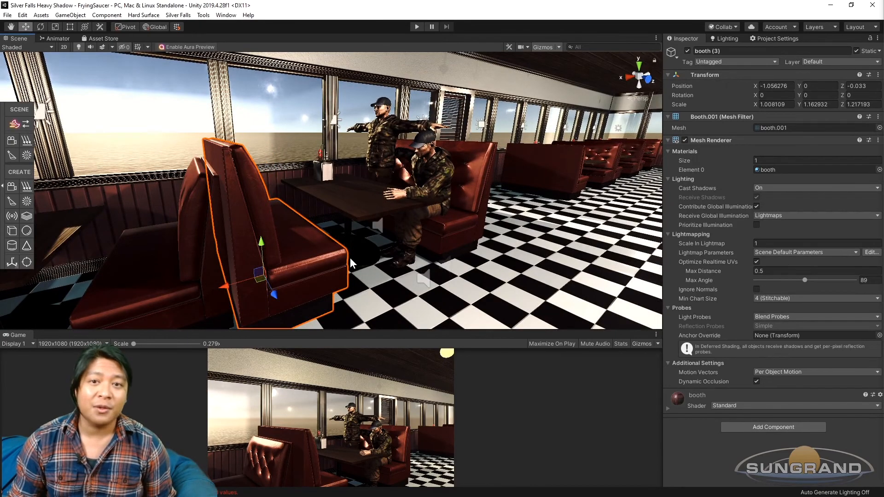
pyautogui.keyDown('alt'); pyautogui.moveTo(377, 251); pyautogui.dragTo(336, 258); pyautogui.keyUp('alt')
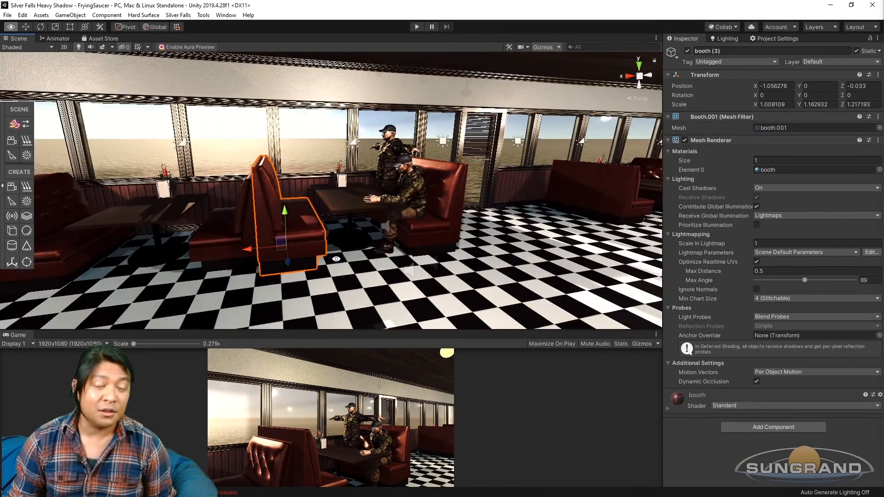
pyautogui.scroll(3, 333, 258)
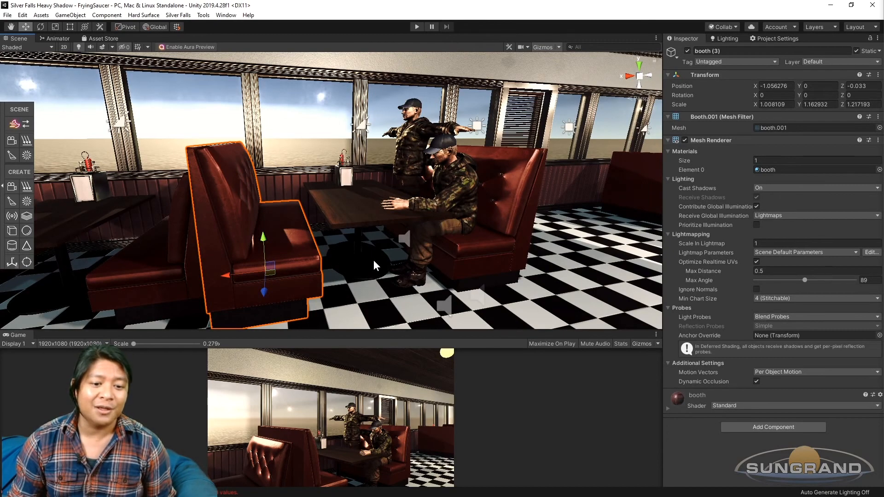
pyautogui.scroll(-5, 526, 236)
pyautogui.moveTo(526, 236); pyautogui.dragTo(451, 230, button='middle')
pyautogui.keyDown('alt'); pyautogui.moveTo(395, 235); pyautogui.dragTo(497, 255); pyautogui.keyUp('alt')
pyautogui.scroll(5, 378, 215)
pyautogui.keyDown('alt'); pyautogui.moveTo(375, 226); pyautogui.dragTo(301, 239); pyautogui.keyUp('alt')
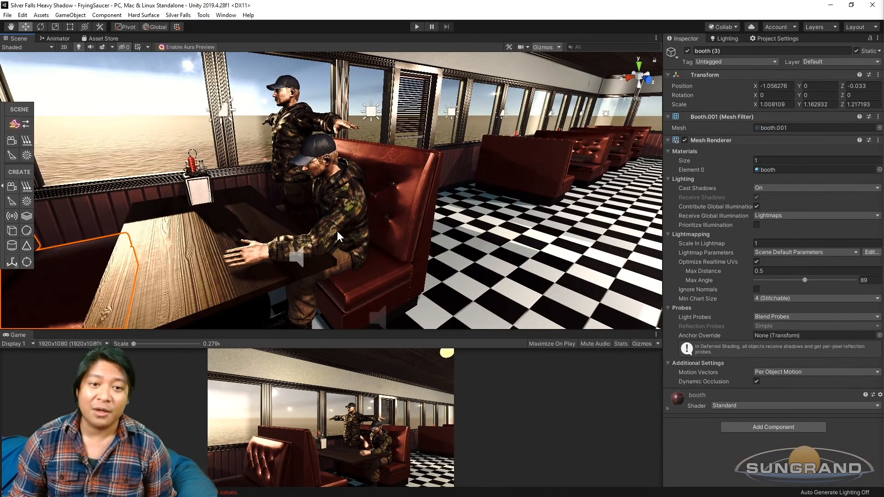
pyautogui.scroll(5, 321, 255)
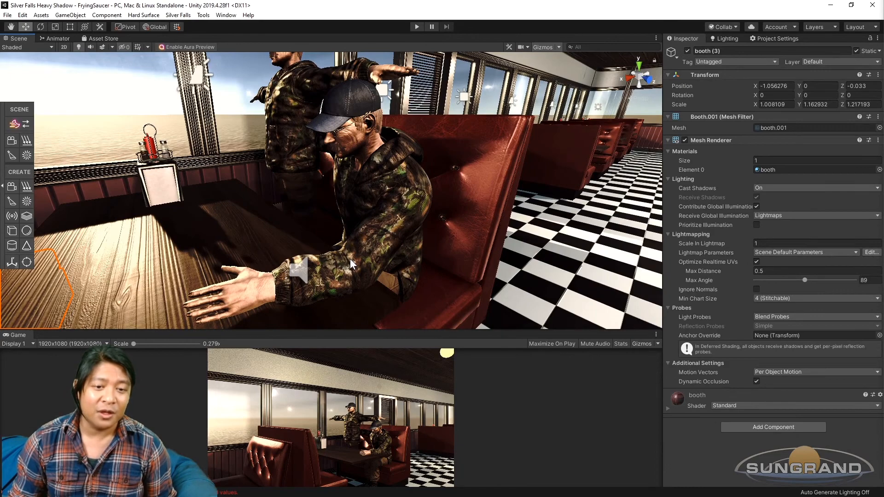
pyautogui.scroll(-6, 338, 261)
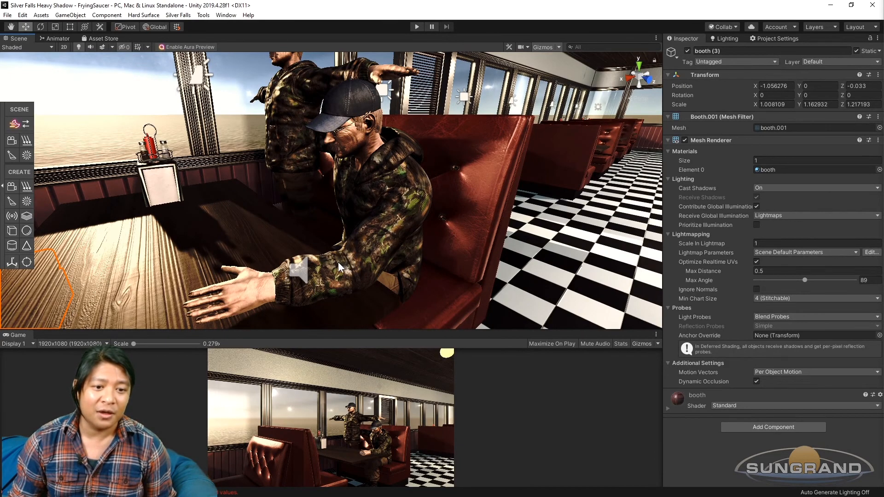
pyautogui.keyDown('alt'); pyautogui.moveTo(339, 261); pyautogui.dragTo(376, 277); pyautogui.keyUp('alt')
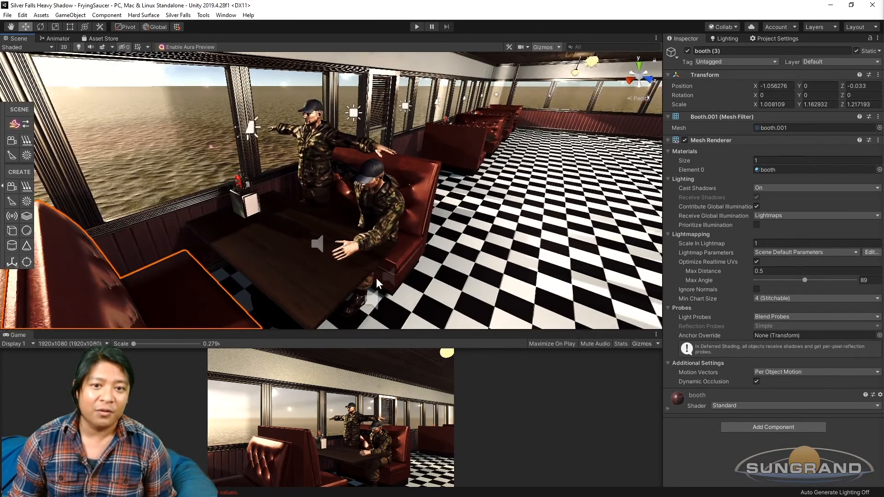
pyautogui.moveTo(450, 236); pyautogui.dragTo(433, 253, button='middle')
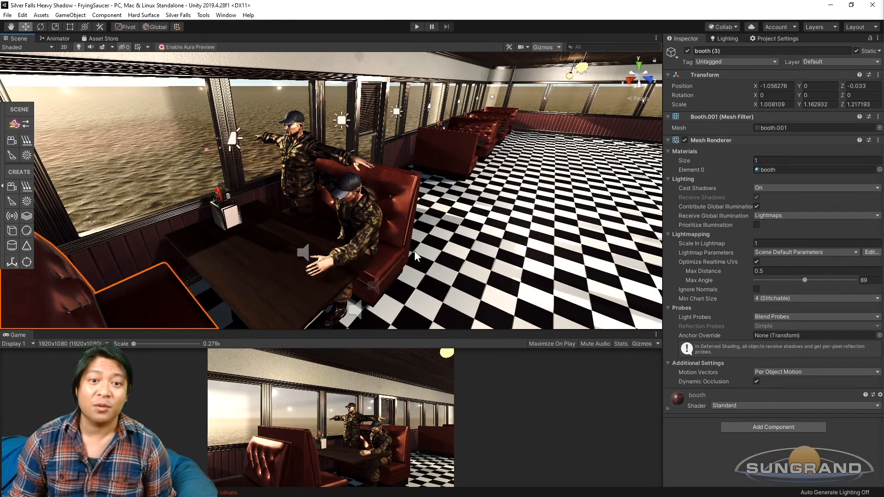
pyautogui.scroll(5, 381, 255)
pyautogui.keyDown('alt'); pyautogui.moveTo(381, 256); pyautogui.dragTo(364, 248); pyautogui.keyUp('alt')
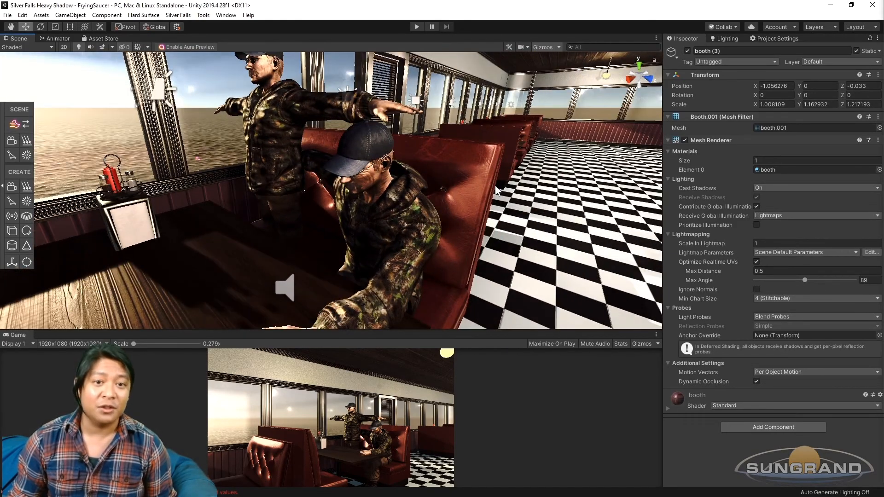
pyautogui.scroll(-5, 411, 234)
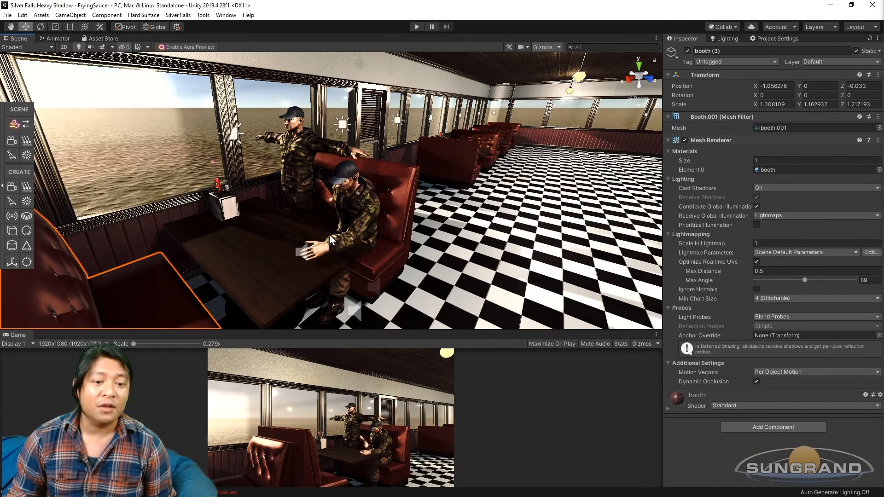
pyautogui.scroll(2, 330, 233)
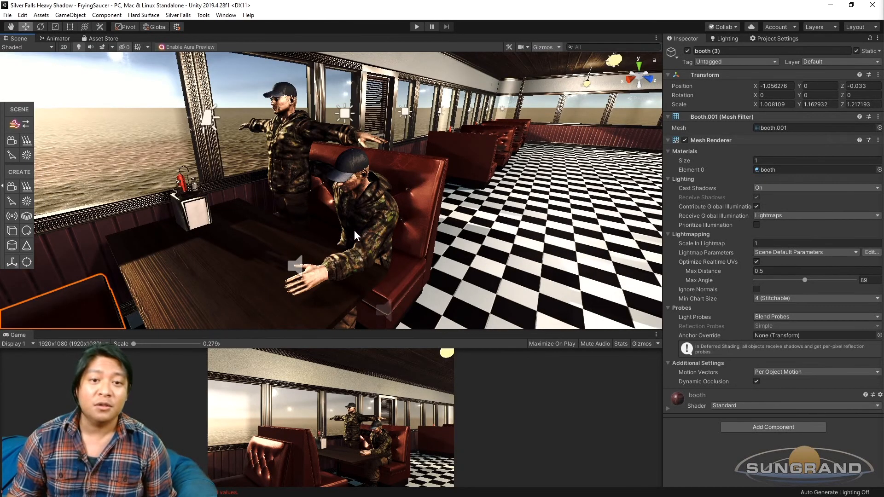
pyautogui.scroll(-2, 353, 230)
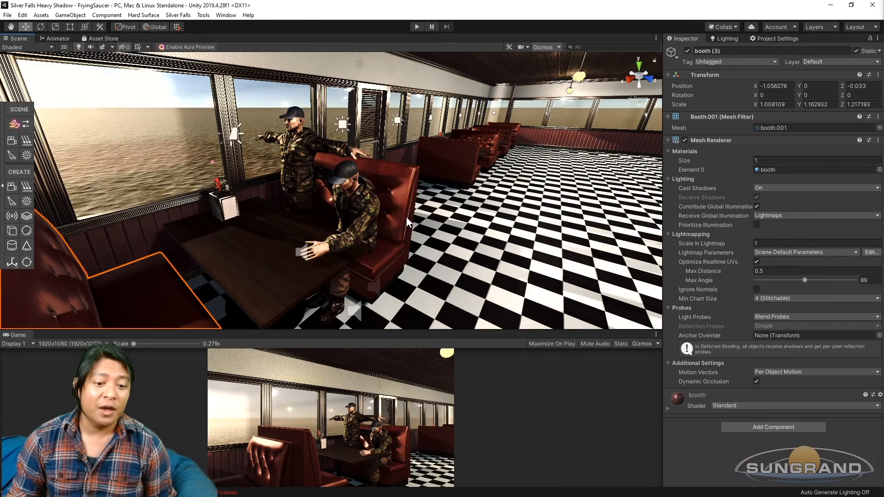
# Examine the row of booths, the window wall and the counter to survey the wider diner layout.
pyautogui.scroll(-6, 406, 217)
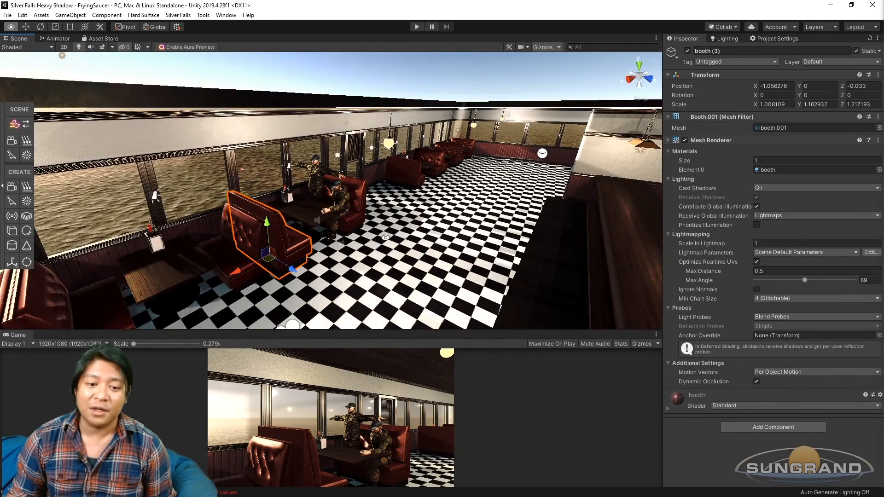
pyautogui.scroll(-1, 377, 237)
pyautogui.scroll(-2, 333, 217)
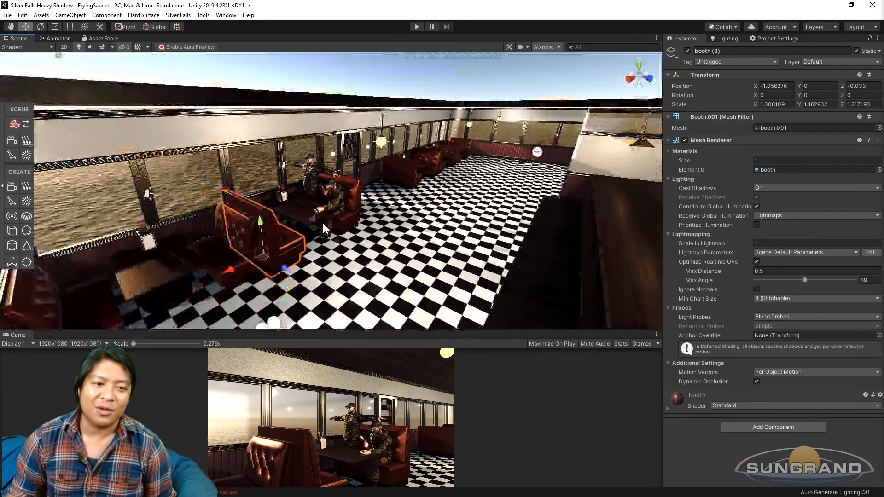
pyautogui.keyDown('alt'); pyautogui.moveTo(324, 222); pyautogui.dragTo(230, 210); pyautogui.keyUp('alt')
pyautogui.moveTo(230, 210); pyautogui.dragTo(372, 225, button='middle')
pyautogui.scroll(8, 369, 234)
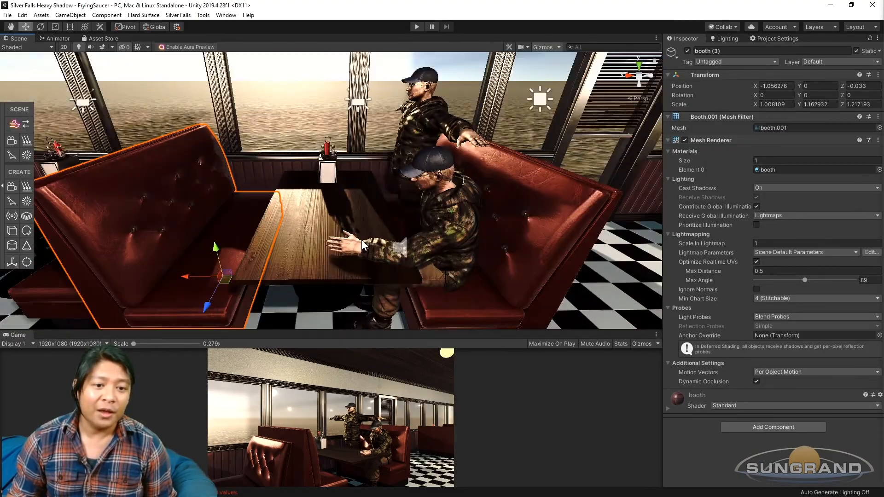
pyautogui.keyDown('alt'); pyautogui.moveTo(363, 244); pyautogui.dragTo(433, 239); pyautogui.keyUp('alt')
pyautogui.scroll(3, 392, 191)
pyautogui.moveTo(433, 236); pyautogui.dragTo(401, 229, button='middle')
pyautogui.keyDown('alt'); pyautogui.moveTo(401, 228); pyautogui.dragTo(385, 196); pyautogui.keyUp('alt')
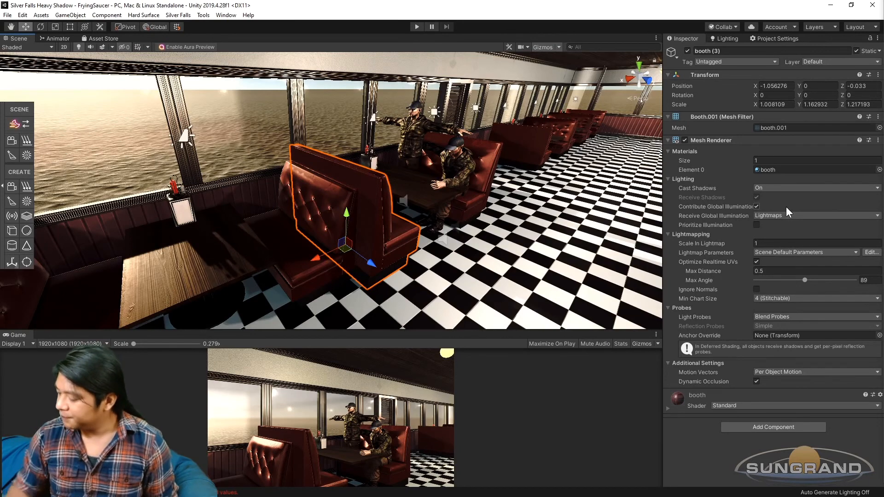
pyautogui.keyDown('alt'); pyautogui.moveTo(408, 213); pyautogui.dragTo(389, 222); pyautogui.keyUp('alt')
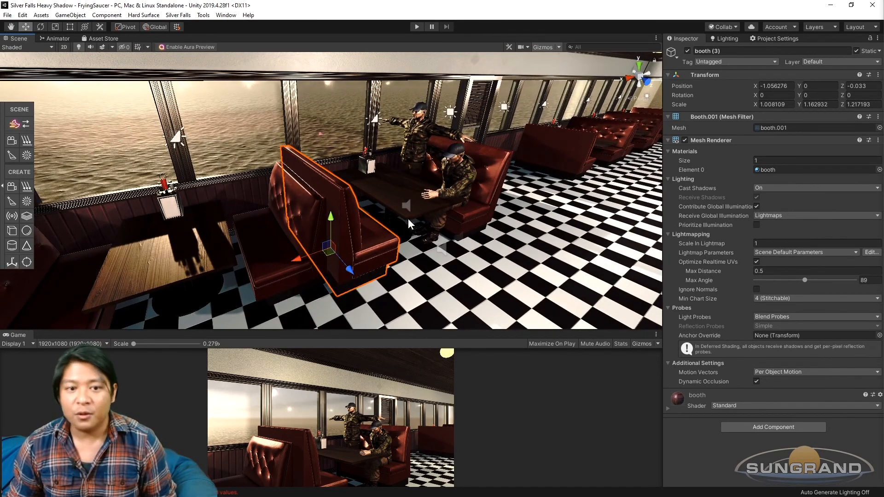
# Replace the contents of the Booth 1 prefab with the BoothFull object.
pyautogui.keyDown('alt'); pyautogui.moveTo(256, 246); pyautogui.dragTo(368, 214); pyautogui.keyUp('alt')
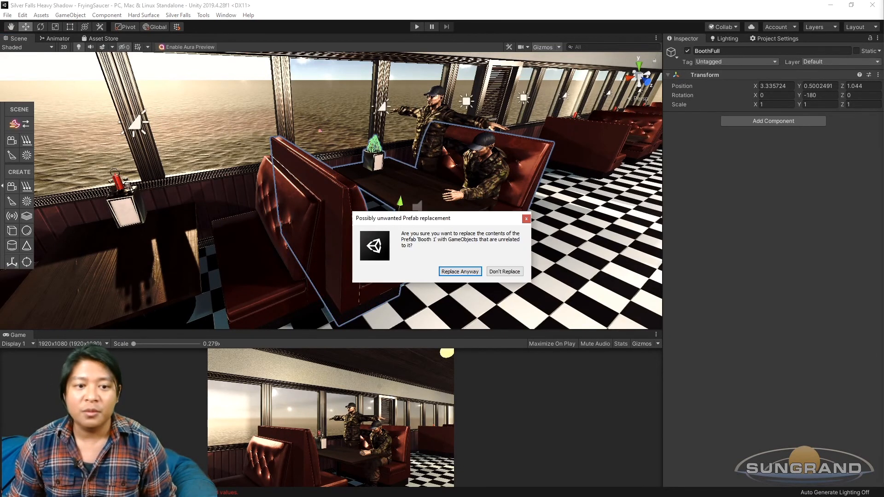
pyautogui.click(466, 274)
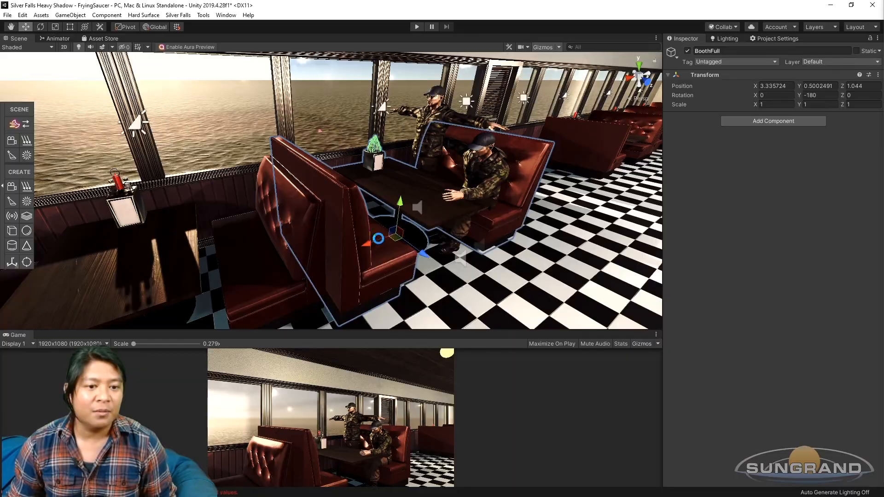
pyautogui.keyDown('alt'); pyautogui.moveTo(314, 238); pyautogui.dragTo(377, 192); pyautogui.keyUp('alt')
pyautogui.click(324, 220)
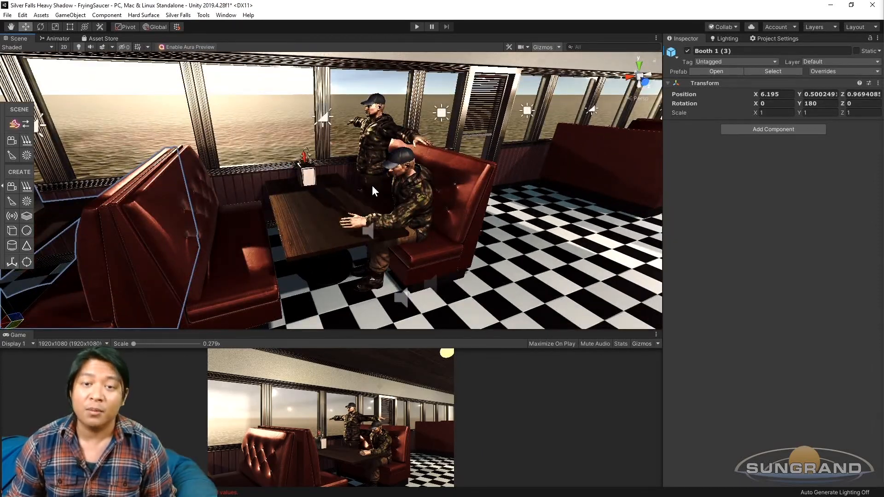
# Move the standing SFC_Dodger character out of the booth and across the diner to X -0.356, Z 6.279.
pyautogui.scroll(-3, 372, 185)
pyautogui.moveTo(358, 202); pyautogui.dragTo(349, 209, button='middle')
pyautogui.keyDown('alt'); pyautogui.moveTo(349, 208); pyautogui.dragTo(405, 249); pyautogui.keyUp('alt')
pyautogui.click(410, 248)
pyautogui.scroll(-2, 410, 247)
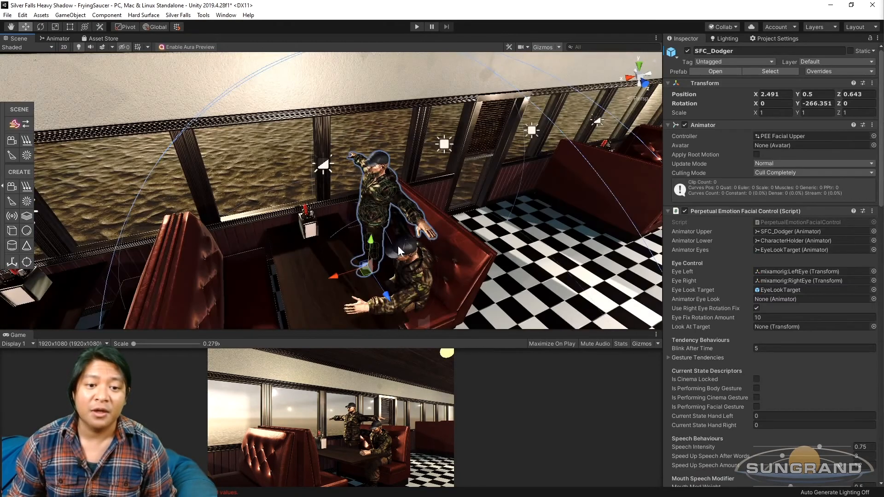
pyautogui.moveTo(398, 246); pyautogui.dragTo(361, 199, button='middle')
pyautogui.moveTo(304, 228); pyautogui.dragTo(612, 293)
pyautogui.scroll(-3, 481, 203)
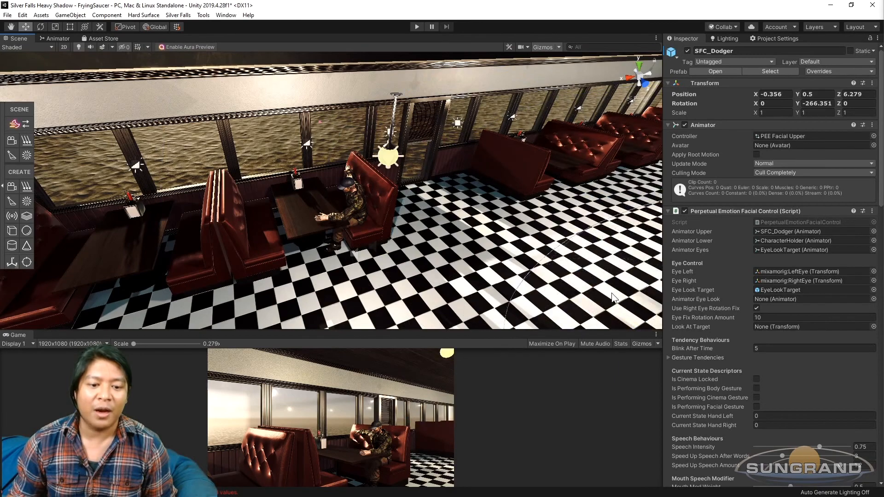
# Place SFC_Dodger behind the counter at Z 8.11 and rotate the character to Y -173.398.
pyautogui.press('f')
pyautogui.keyDown('alt'); pyautogui.moveTo(424, 208); pyautogui.dragTo(356, 249); pyautogui.keyUp('alt')
pyautogui.press('e')
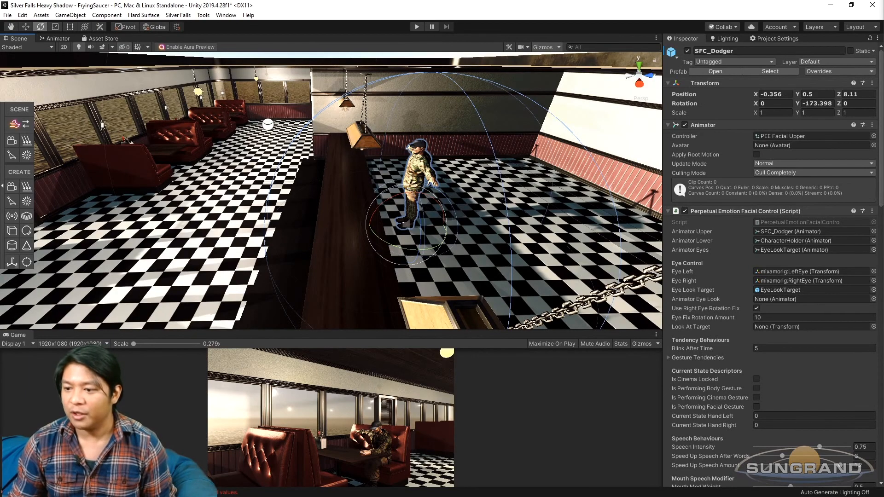
# Move the Main Camera to Z 4.597 and rotate it to Y -52.123, facing the character behind the counter.
pyautogui.scroll(-3, 300, 256)
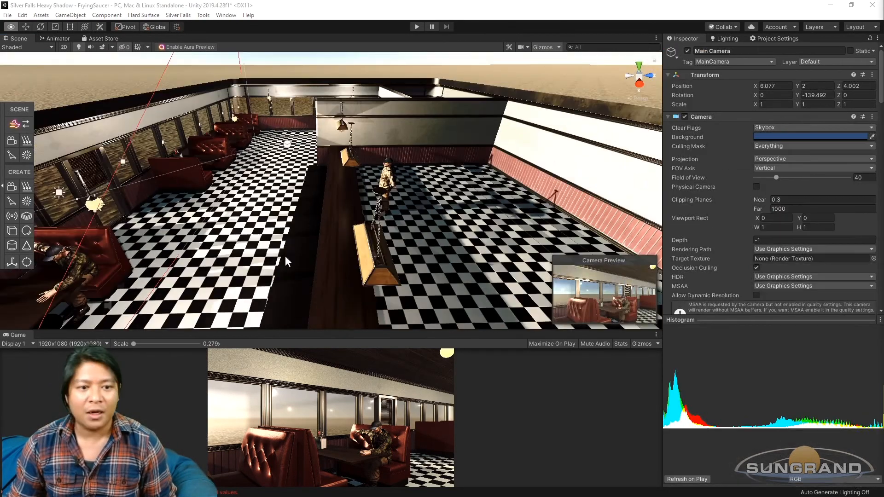
pyautogui.moveTo(217, 248); pyautogui.dragTo(297, 202, button='middle')
pyautogui.scroll(-3, 337, 220)
pyautogui.moveTo(345, 302); pyautogui.dragTo(347, 246, button='middle')
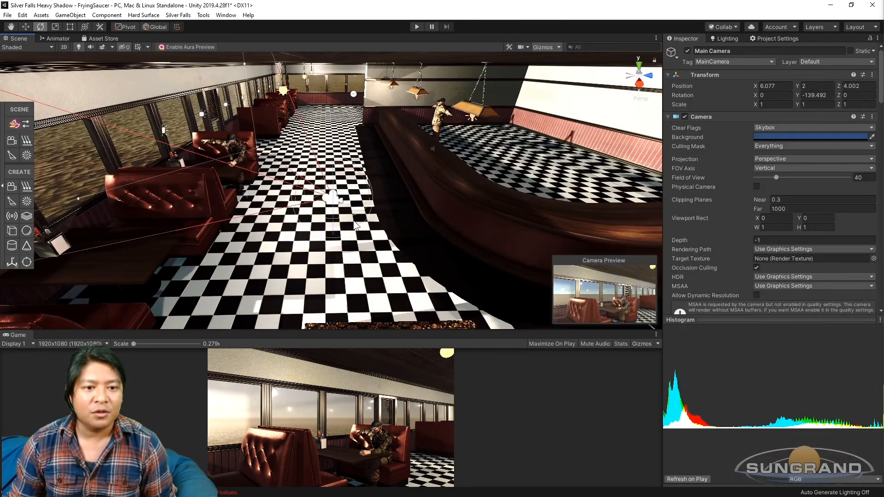
pyautogui.moveTo(353, 215); pyautogui.dragTo(269, 244)
pyautogui.moveTo(435, 179); pyautogui.dragTo(327, 232, button='middle')
pyautogui.keyDown('alt'); pyautogui.moveTo(325, 246); pyautogui.dragTo(344, 211); pyautogui.keyUp('alt')
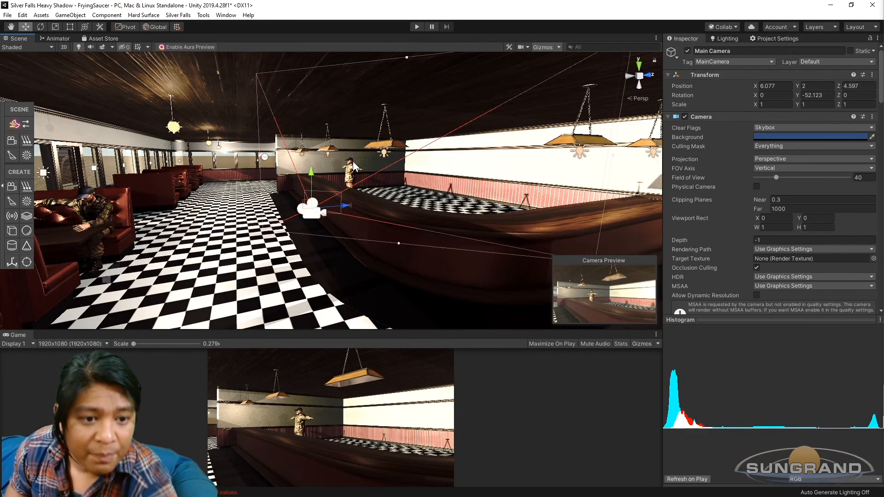
# Duplicate the Wall_in_corner_out column at the end of the partition wall and move the copy along Z to 9.921.
pyautogui.moveTo(353, 160); pyautogui.dragTo(270, 234, button='right')
pyautogui.click(313, 162)
pyautogui.click(249, 230)
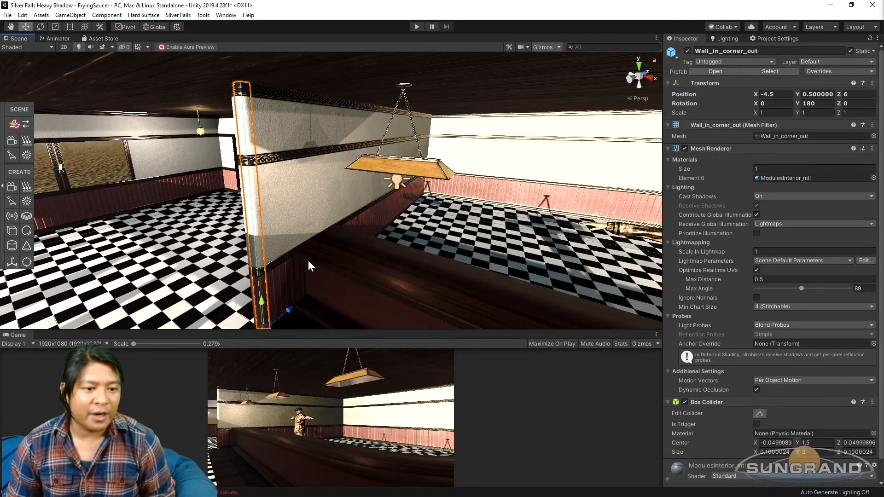
pyautogui.hotkey('ctrl', 'd')
pyautogui.moveTo(288, 308); pyautogui.dragTo(415, 240)
pyautogui.press('BackSpace')
pyautogui.press('Return')
pyautogui.keyDown('alt'); pyautogui.moveTo(393, 221); pyautogui.dragTo(336, 288); pyautogui.keyUp('alt')
pyautogui.scroll(3, 337, 253)
pyautogui.moveTo(353, 229); pyautogui.dragTo(346, 233)
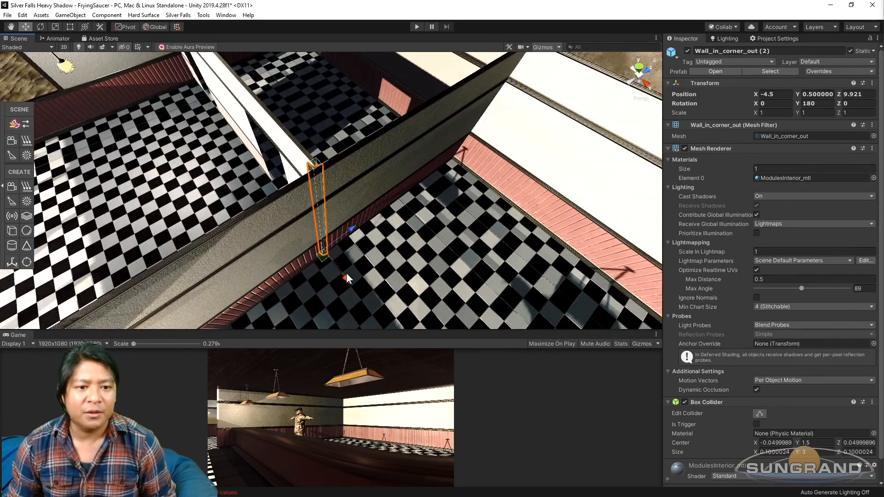
# Pull the column copy away from the wall to X -3.546 and set its Z position to 10.
pyautogui.moveTo(344, 273); pyautogui.dragTo(395, 326)
pyautogui.keyDown('alt'); pyautogui.moveTo(184, 184); pyautogui.dragTo(301, 187); pyautogui.keyUp('alt')
pyautogui.click(302, 187)
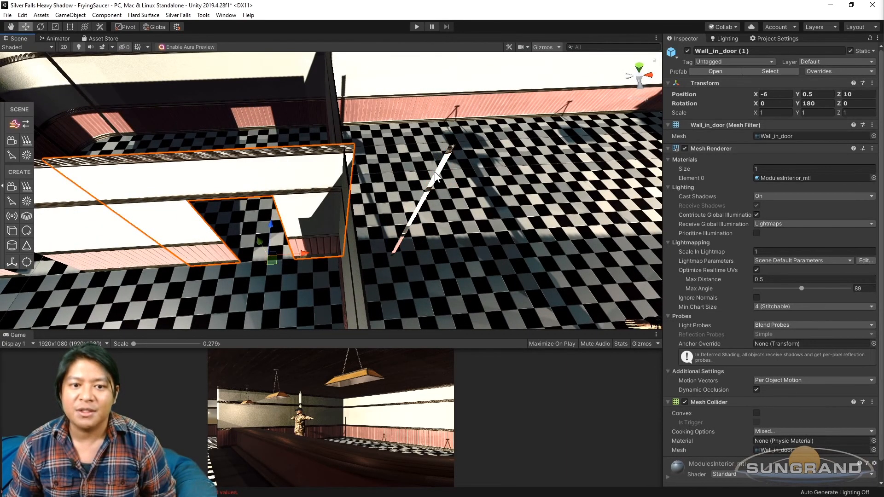
pyautogui.click(435, 178)
pyautogui.click(856, 94)
pyautogui.write('10')
# Move the column copy across the room behind the counter to X 3.
pyautogui.keyDown('alt'); pyautogui.moveTo(590, 161); pyautogui.dragTo(283, 228); pyautogui.keyUp('alt')
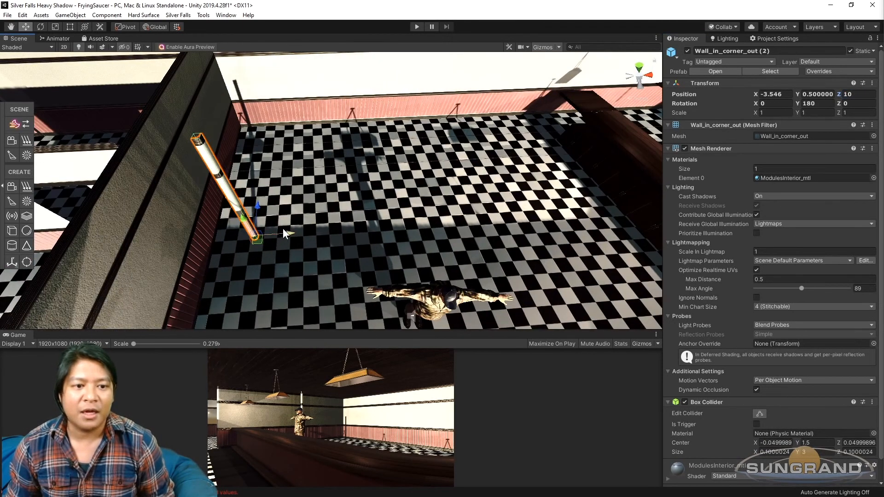
pyautogui.moveTo(371, 233); pyautogui.dragTo(597, 221)
pyautogui.moveTo(596, 221); pyautogui.dragTo(430, 226, button='middle')
pyautogui.moveTo(416, 222); pyautogui.dragTo(286, 212)
pyautogui.moveTo(285, 212); pyautogui.dragTo(371, 104, button='middle')
pyautogui.moveTo(344, 117); pyautogui.dragTo(281, 237, button='right')
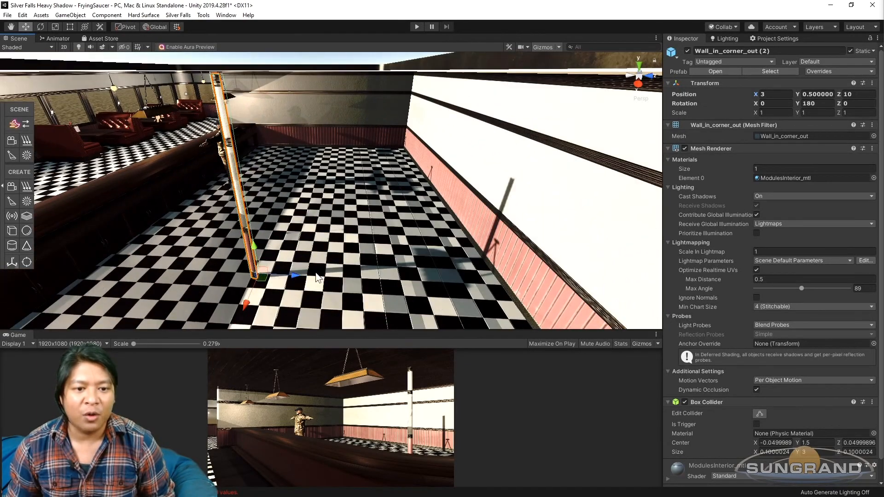
# Duplicate the Wall_in (4) panel and move the copy out into the room toward the freestanding column.
pyautogui.keyDown('alt'); pyautogui.moveTo(379, 254); pyautogui.dragTo(237, 217); pyautogui.keyUp('alt')
pyautogui.click(150, 219)
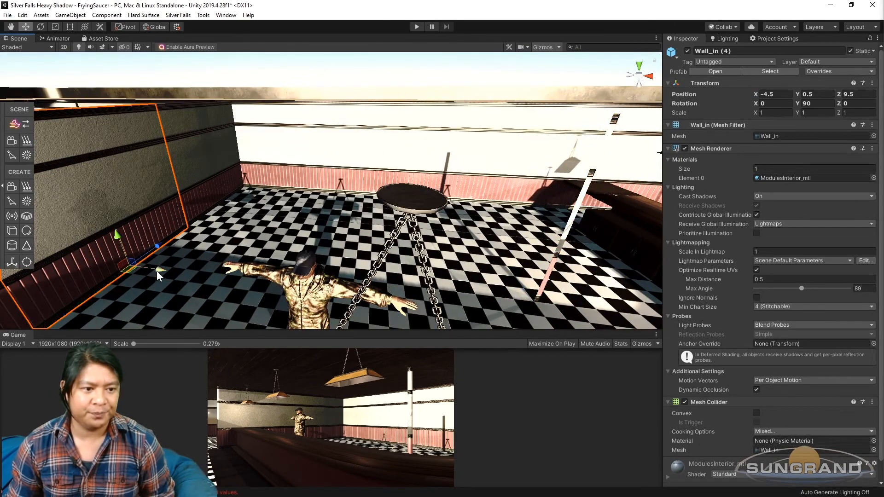
pyautogui.hotkey('ctrl', 'd')
pyautogui.moveTo(158, 269); pyautogui.dragTo(486, 318)
pyautogui.moveTo(500, 286); pyautogui.dragTo(318, 220, button='middle')
# Copy the freestanding corner column's transform values and paste them onto the Wall_in (5) panel.
pyautogui.click(319, 220)
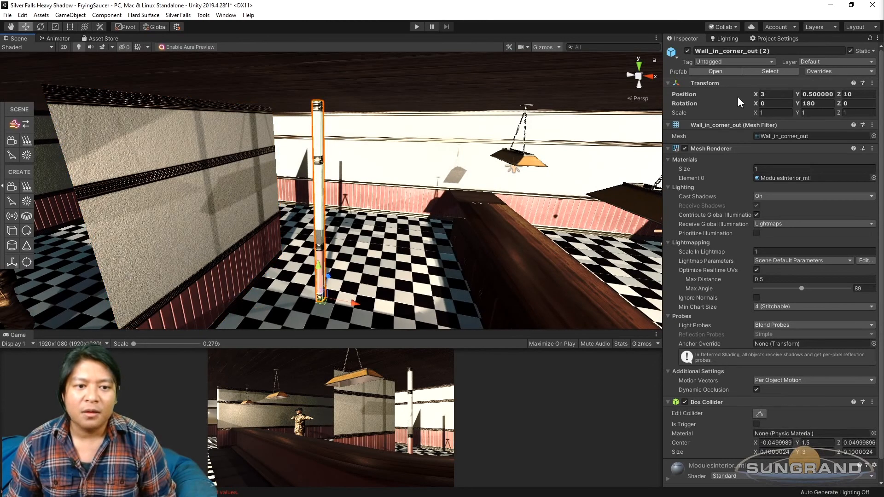
pyautogui.rightClick(708, 82)
pyautogui.click(726, 121)
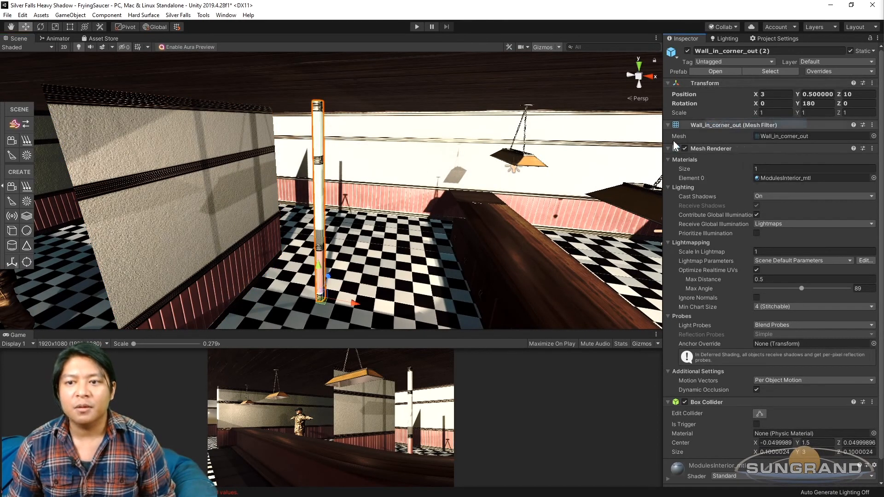
pyautogui.click(219, 195)
pyautogui.rightClick(704, 83)
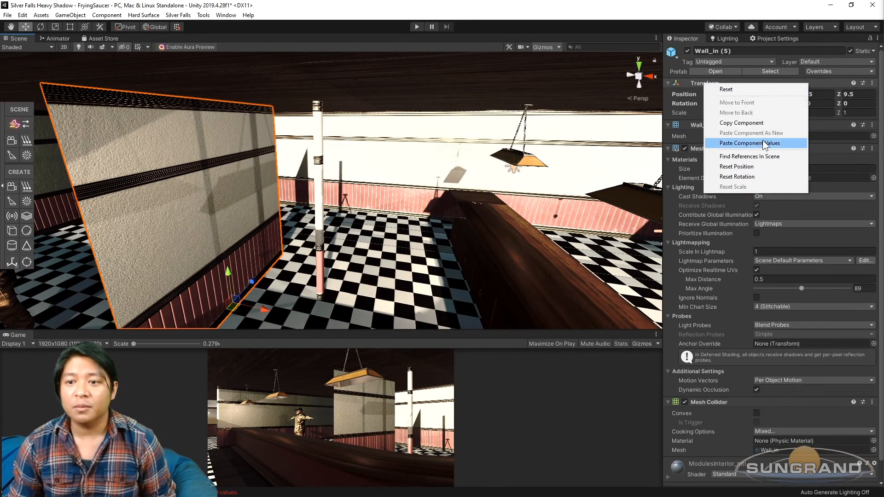
pyautogui.click(746, 143)
# Slide the Wall_in (5) panel along X beside the corner column and set its X position to 1.5.
pyautogui.keyDown('alt'); pyautogui.moveTo(383, 216); pyautogui.dragTo(411, 234); pyautogui.keyUp('alt')
pyautogui.scroll(3, 368, 259)
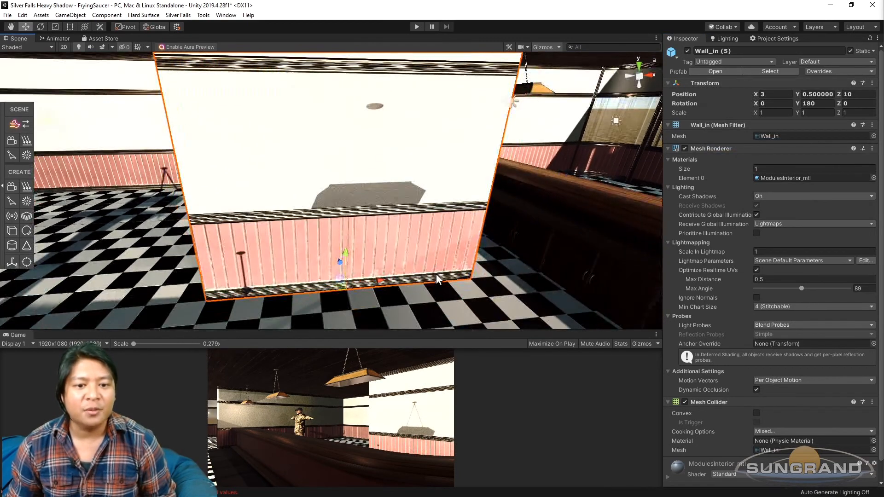
pyautogui.moveTo(388, 283); pyautogui.dragTo(262, 285)
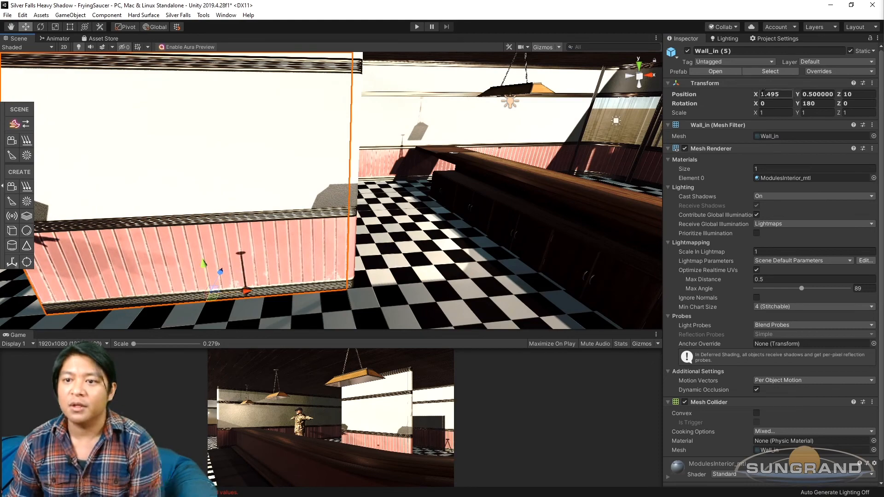
pyautogui.write('5')
# Duplicate the Wall_in (5) panel and set the copy's X position to -1.5 to extend the wall.
pyautogui.scroll(-5, 295, 239)
pyautogui.keyDown('alt'); pyautogui.moveTo(274, 235); pyautogui.dragTo(290, 247); pyautogui.keyUp('alt')
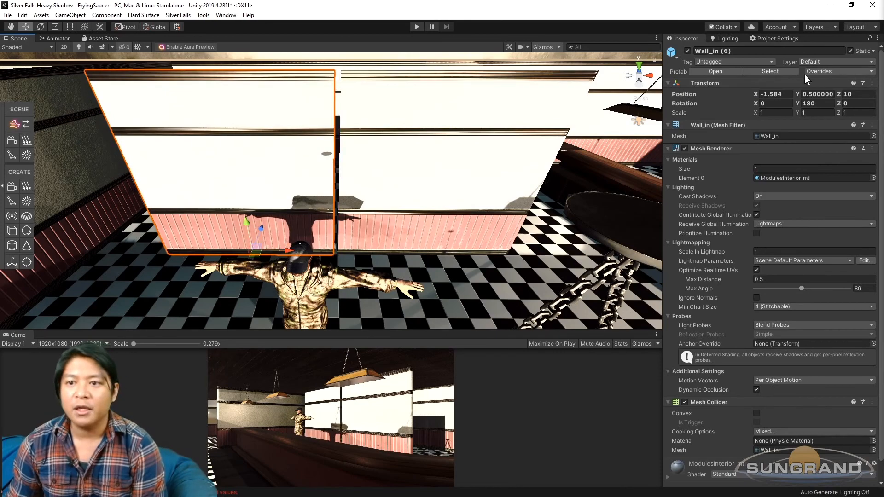
pyautogui.write('-1.5')
# Copy the Wall_in (6) transform, and duplicate the narrow Wall_in_1m panel in the far room, moving the copy along X toward the new wall.
pyautogui.moveTo(346, 214); pyautogui.dragTo(315, 236, button='right')
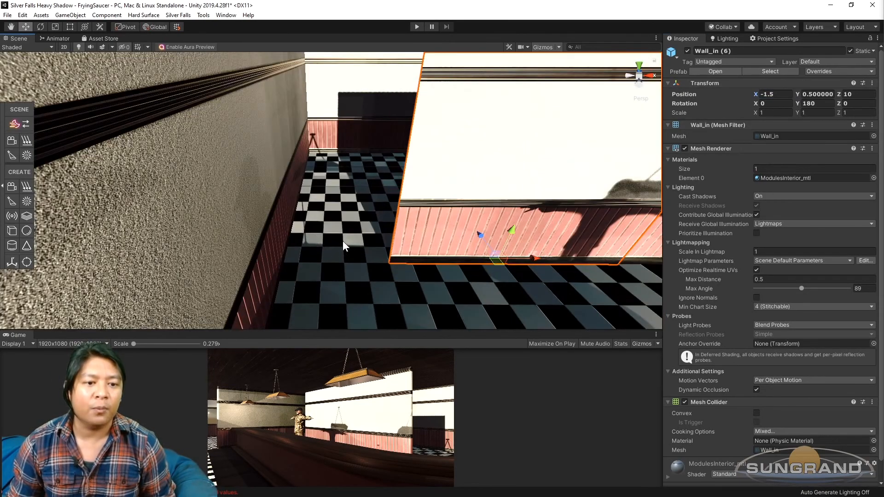
pyautogui.rightClick(707, 85)
pyautogui.click(740, 125)
pyautogui.scroll(-4, 230, 224)
pyautogui.moveTo(221, 223); pyautogui.dragTo(386, 224, button='middle')
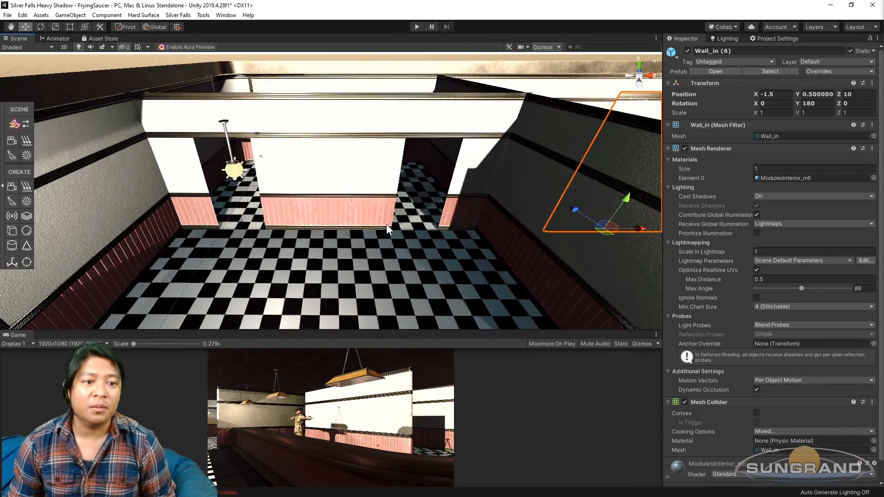
pyautogui.click(321, 182)
pyautogui.moveTo(347, 229); pyautogui.dragTo(621, 220)
# Place the Wall_in_1m copy in the gap beside the partition wall at X -4.5.
pyautogui.moveTo(603, 168); pyautogui.dragTo(424, 198, button='middle')
pyautogui.scroll(3, 447, 240)
pyautogui.moveTo(446, 280); pyautogui.dragTo(309, 274)
pyautogui.moveTo(310, 274); pyautogui.dragTo(383, 282, button='middle')
pyautogui.keyDown('alt'); pyautogui.moveTo(383, 281); pyautogui.dragTo(408, 238); pyautogui.keyUp('alt')
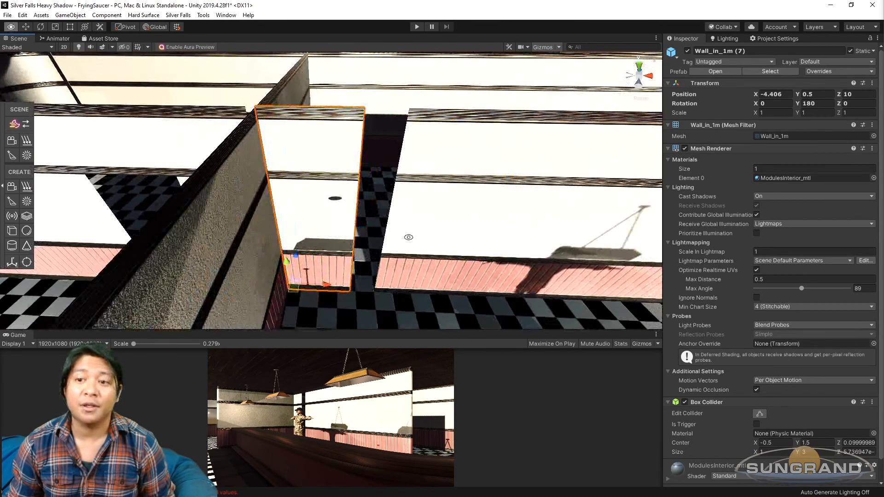
pyautogui.write('-4.5')
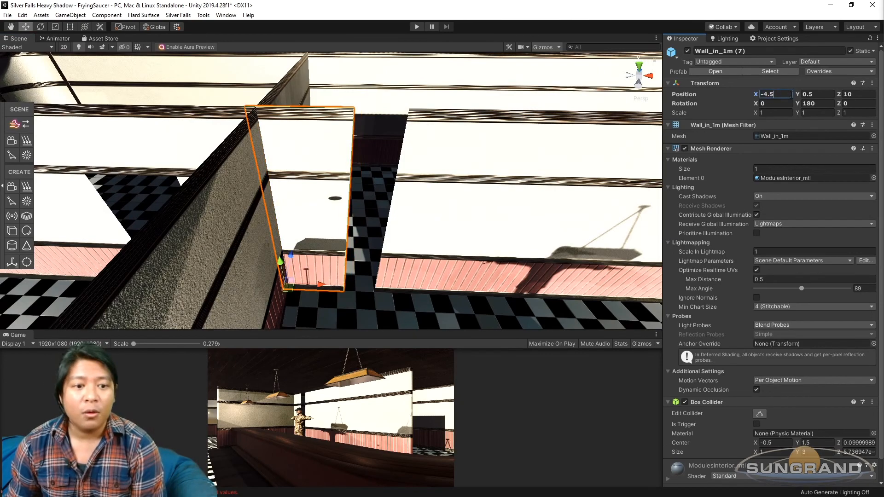
# Set the X position of the corner column at the new wall's open end to 2.5.
pyautogui.keyDown('alt'); pyautogui.moveTo(374, 136); pyautogui.dragTo(399, 202); pyautogui.keyUp('alt')
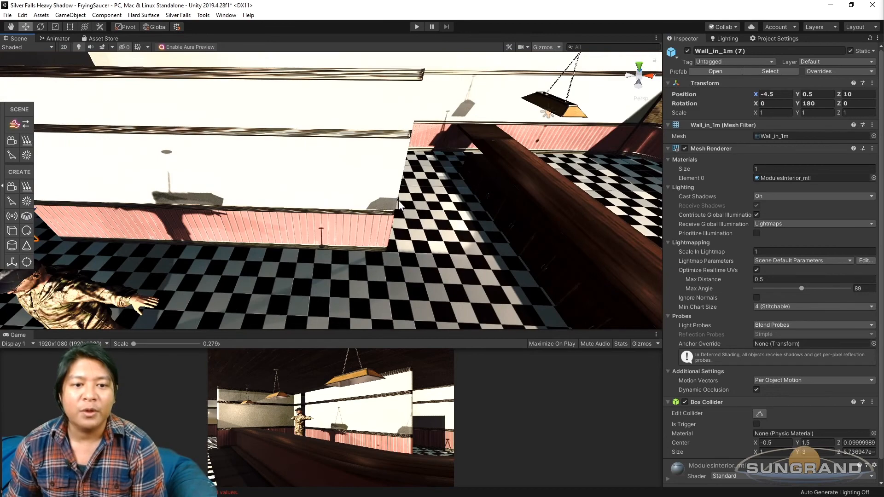
pyautogui.click(397, 198)
pyautogui.moveTo(421, 204); pyautogui.dragTo(420, 211, button='middle')
pyautogui.moveTo(243, 225); pyautogui.dragTo(280, 221, button='middle')
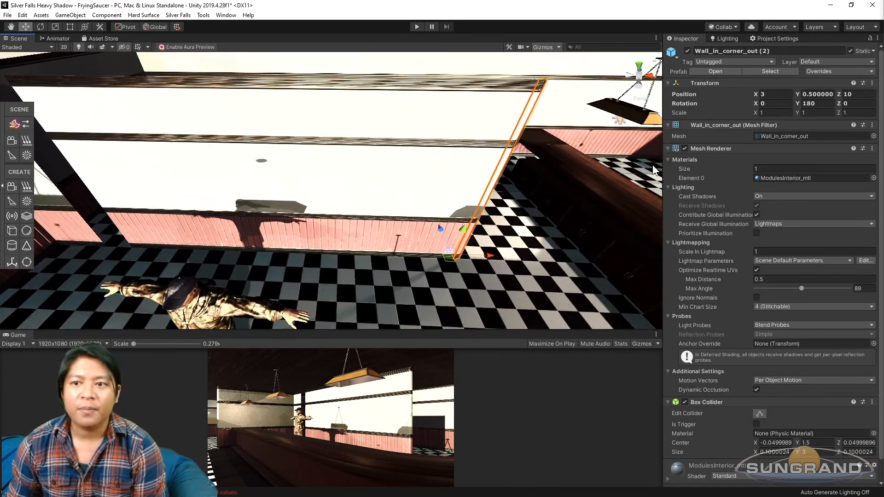
pyautogui.write('2.5')
# Close the gaps in the new wall by setting Wall_in (6) to X -2 and Wall_in (5) to X 1.
pyautogui.moveTo(467, 202); pyautogui.dragTo(450, 214, button='middle')
pyautogui.click(177, 187)
pyautogui.moveTo(765, 95); pyautogui.dragTo(781, 100)
pyautogui.write('2')
pyautogui.click(358, 198)
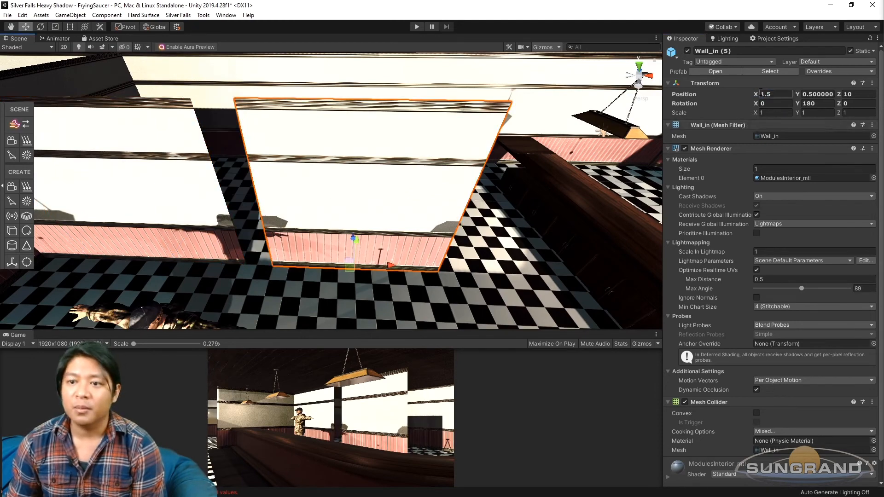
pyautogui.write('1')
pyautogui.keyDown('alt'); pyautogui.moveTo(377, 243); pyautogui.dragTo(486, 206); pyautogui.keyUp('alt')
# Save the scene and copy the transform values of the corner column at the wall's open end.
pyautogui.click(501, 196)
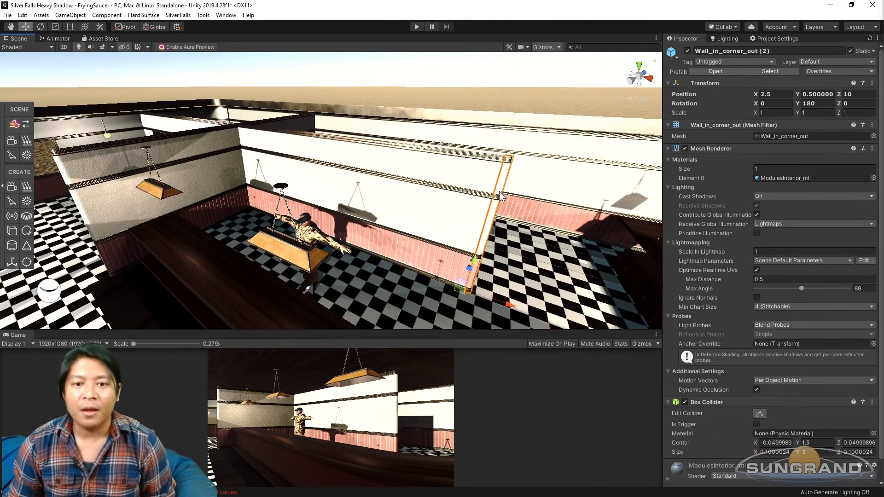
pyautogui.hotkey('ctrl', 's')
pyautogui.rightClick(706, 84)
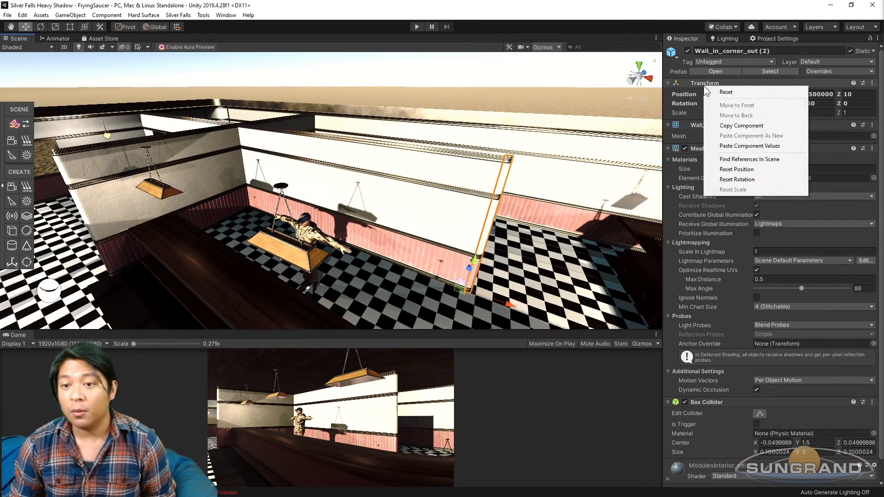
pyautogui.click(732, 122)
pyautogui.click(270, 198)
pyautogui.moveTo(277, 217); pyautogui.dragTo(397, 249)
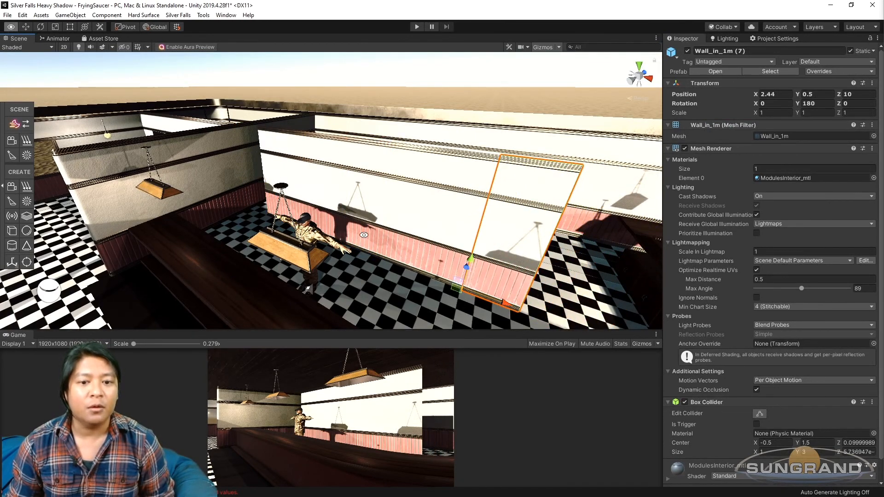
pyautogui.keyDown('alt'); pyautogui.moveTo(235, 229); pyautogui.dragTo(310, 229); pyautogui.keyUp('alt')
pyautogui.hotkey('ctrl', 'z')
# Duplicate the Wall_in_1m (7) panel and paste the corner column's transform values onto the copy.
pyautogui.moveTo(190, 249); pyautogui.dragTo(246, 274, button='middle')
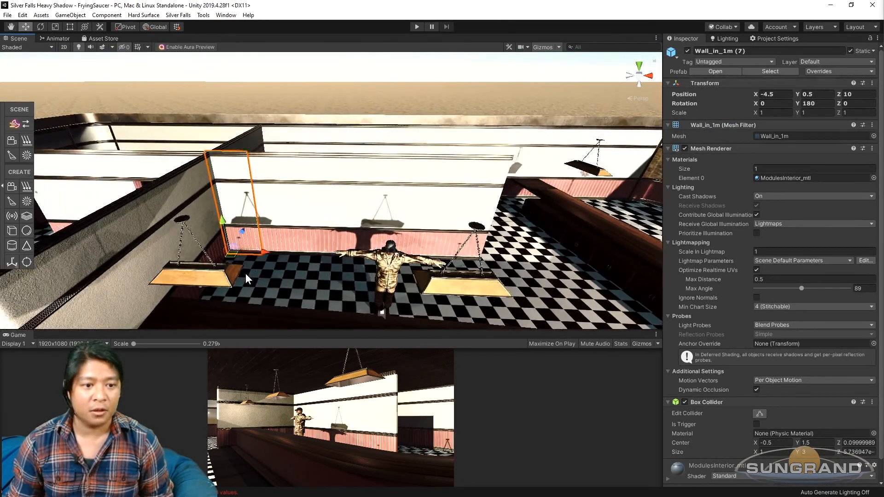
pyautogui.scroll(4, 244, 273)
pyautogui.moveTo(212, 286); pyautogui.dragTo(442, 251)
pyautogui.rightClick(717, 84)
pyautogui.click(764, 142)
# Turn the pasted Wall_in_1m (8) panel to a Y rotation of 90 so it starts the room's side wall.
pyautogui.moveTo(487, 243); pyautogui.dragTo(453, 225, button='middle')
pyautogui.scroll(-5, 454, 225)
pyautogui.keyDown('alt'); pyautogui.moveTo(453, 225); pyautogui.dragTo(338, 212); pyautogui.keyUp('alt')
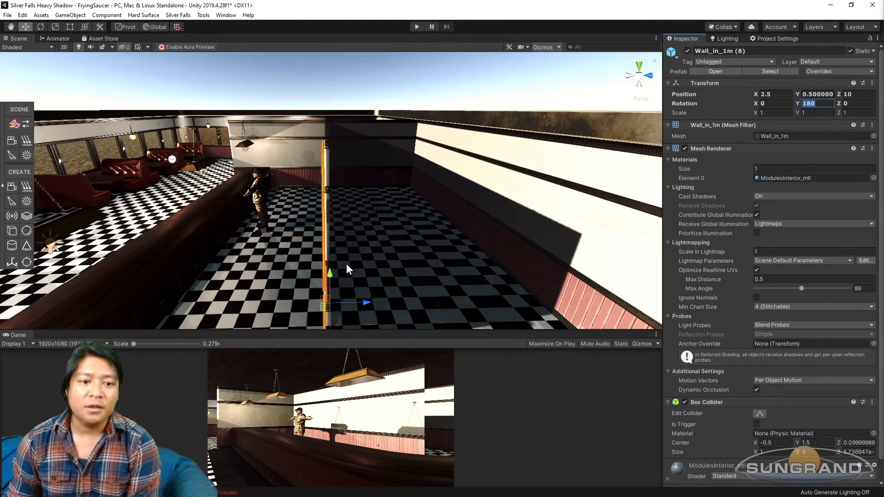
pyautogui.write('90')
pyautogui.press('Return')
pyautogui.keyDown('alt'); pyautogui.moveTo(382, 284); pyautogui.dragTo(367, 258); pyautogui.keyUp('alt')
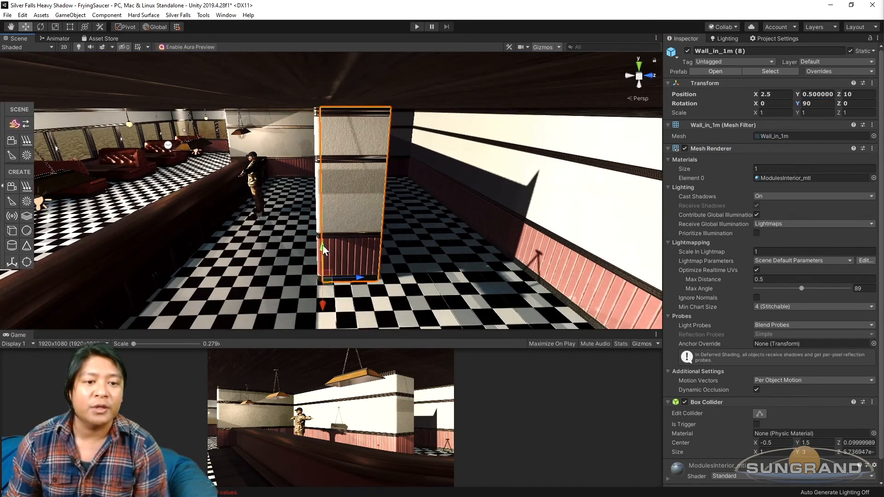
pyautogui.click(193, 188)
pyautogui.scroll(5, 245, 244)
pyautogui.keyDown('alt'); pyautogui.moveTo(293, 260); pyautogui.dragTo(418, 138); pyautogui.keyUp('alt')
pyautogui.keyDown('alt'); pyautogui.moveTo(287, 251); pyautogui.dragTo(401, 193); pyautogui.keyUp('alt')
pyautogui.keyDown('alt'); pyautogui.moveTo(321, 249); pyautogui.dragTo(306, 262); pyautogui.keyUp('alt')
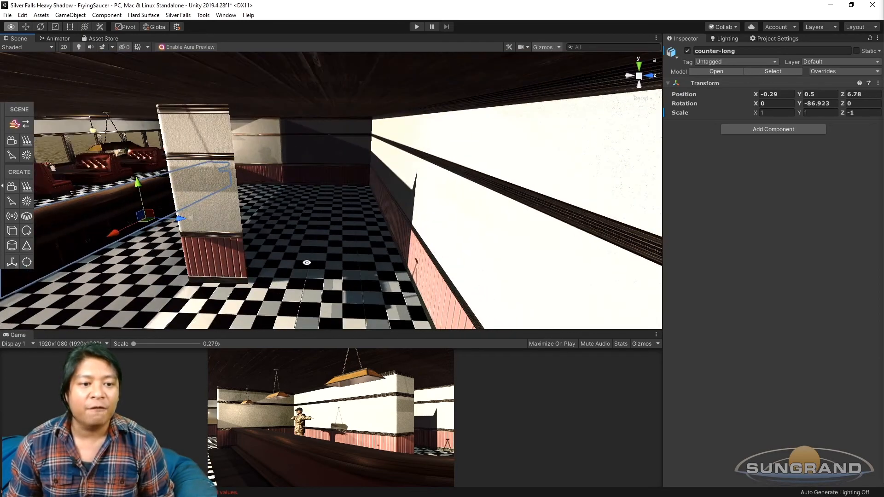
# Duplicate the Wall_in_1m (8) side panel and place the copy next to it at Z 11.
pyautogui.click(222, 235)
pyautogui.scroll(-3, 386, 255)
pyautogui.keyDown('alt'); pyautogui.moveTo(387, 255); pyautogui.dragTo(334, 241); pyautogui.keyUp('alt')
pyautogui.scroll(3, 308, 241)
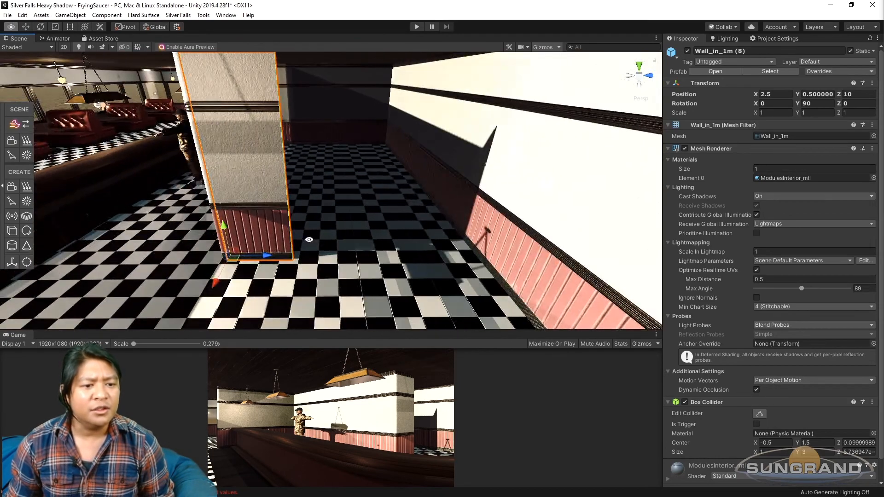
pyautogui.hotkey('ctrl', 'd')
pyautogui.moveTo(262, 260); pyautogui.dragTo(349, 179)
pyautogui.scroll(-3, 348, 223)
pyautogui.scroll(5, 350, 178)
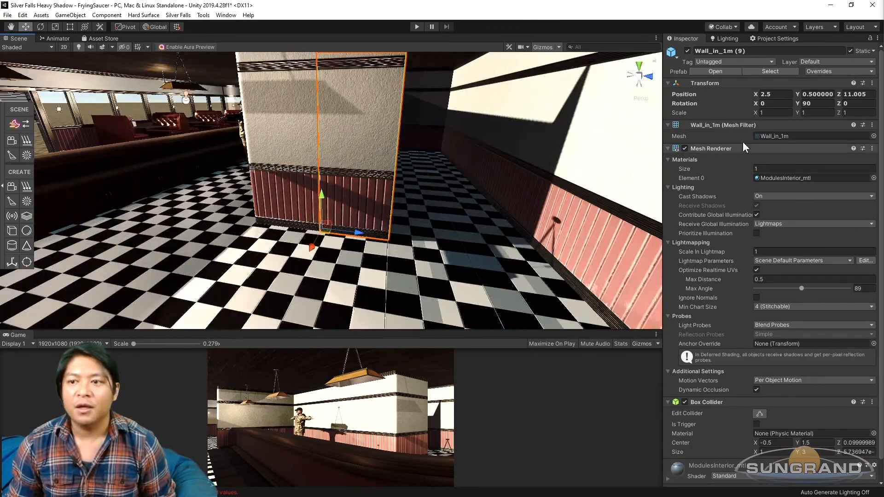
pyautogui.write('11')
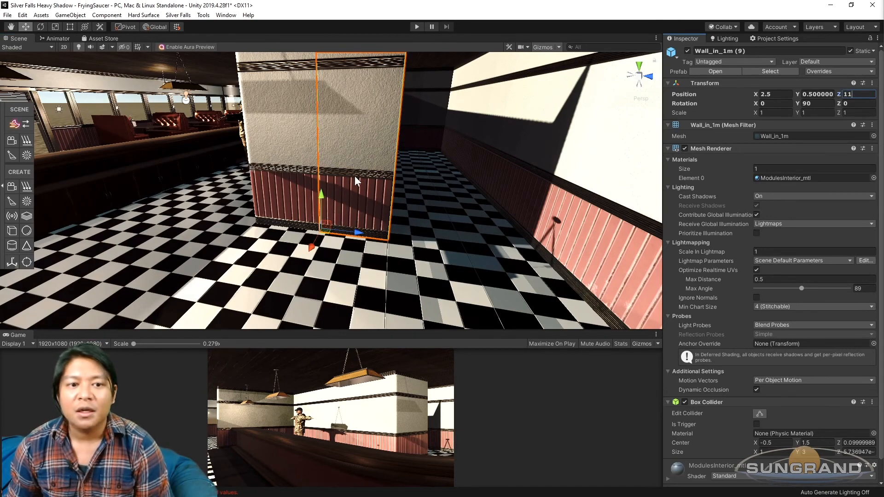
# Duplicate the corner column and move the copy along Z to 12.341, past the side wall's free end.
pyautogui.click(307, 159)
pyautogui.keyDown('alt'); pyautogui.moveTo(308, 158); pyautogui.dragTo(397, 241); pyautogui.keyUp('alt')
pyautogui.click(340, 177)
pyautogui.moveTo(362, 238); pyautogui.dragTo(365, 209)
pyautogui.press('f')
pyautogui.scroll(4, 365, 211)
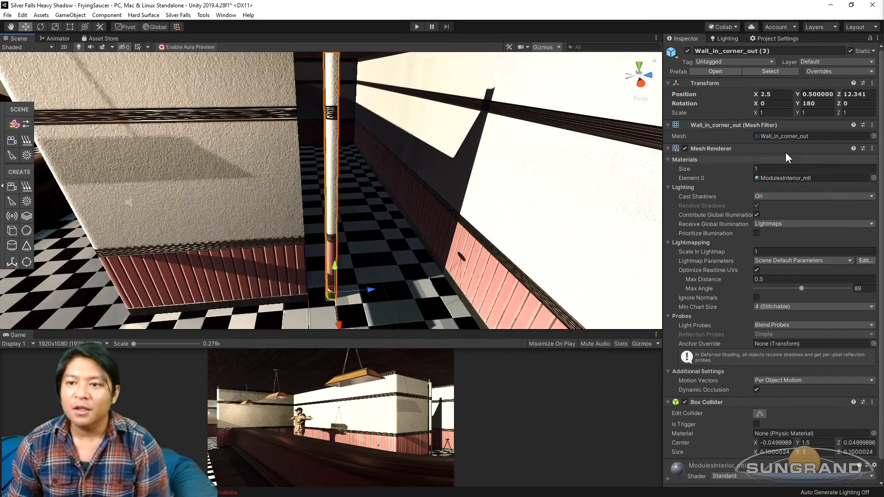
# Rotate the column copy to 90 on Y and set its Z position to 12 to cap the side wall.
pyautogui.write('0')
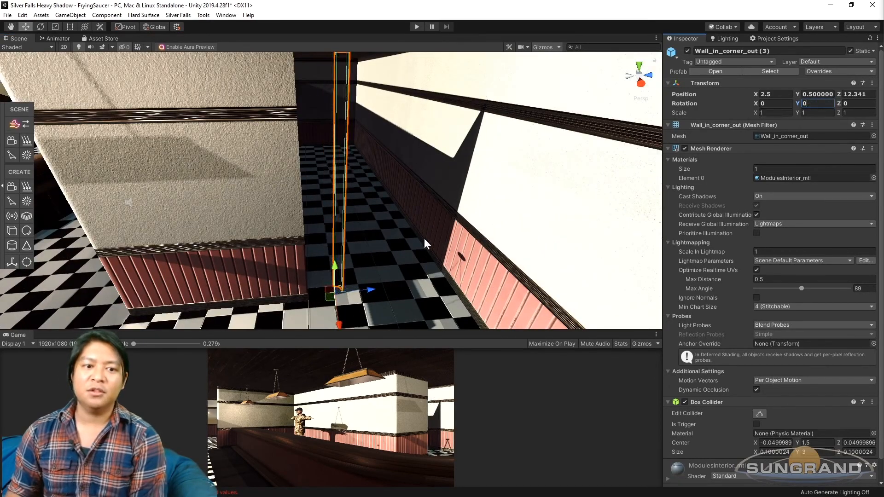
pyautogui.moveTo(350, 276)
pyautogui.keyDown('alt'); pyautogui.mouseDown()
pyautogui.moveTo(330, 293)
pyautogui.moveTo(346, 280)
pyautogui.mouseUp(); pyautogui.keyUp('alt')
pyautogui.write('90')
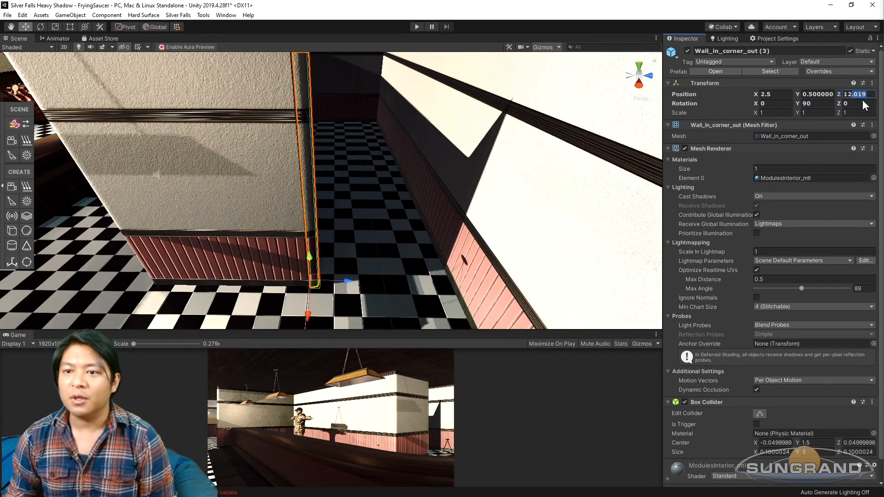
pyautogui.press('BackSpace')
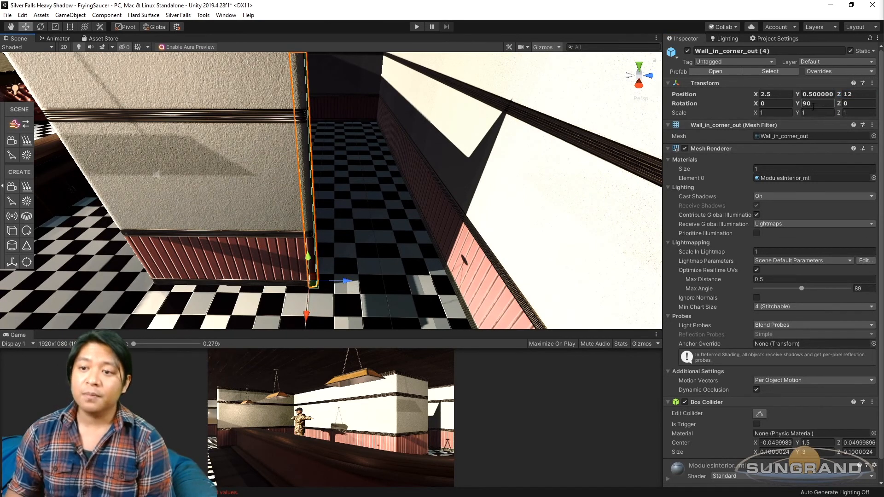
# Duplicate the end column in place and set the copy's Y rotation to 0 for the wall's inner side.
pyautogui.write('0')
pyautogui.keyDown('alt'); pyautogui.moveTo(384, 235); pyautogui.dragTo(203, 221); pyautogui.keyUp('alt')
pyautogui.scroll(5, 370, 223)
pyautogui.keyDown('alt'); pyautogui.moveTo(370, 222); pyautogui.dragTo(387, 264); pyautogui.keyUp('alt')
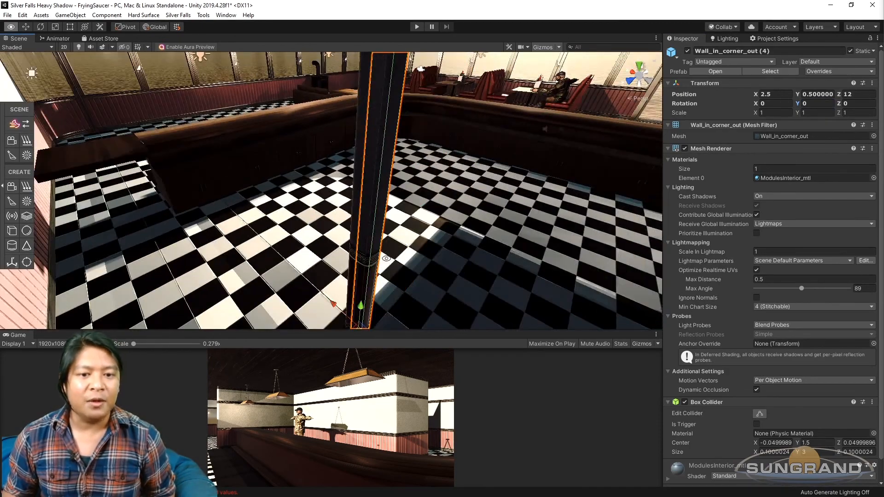
pyautogui.keyDown('alt'); pyautogui.moveTo(325, 235); pyautogui.dragTo(406, 226); pyautogui.keyUp('alt')
# Duplicate both Wall_in_1m panels of the side wall and set the copies' Y rotation to 270.
pyautogui.click(411, 220)
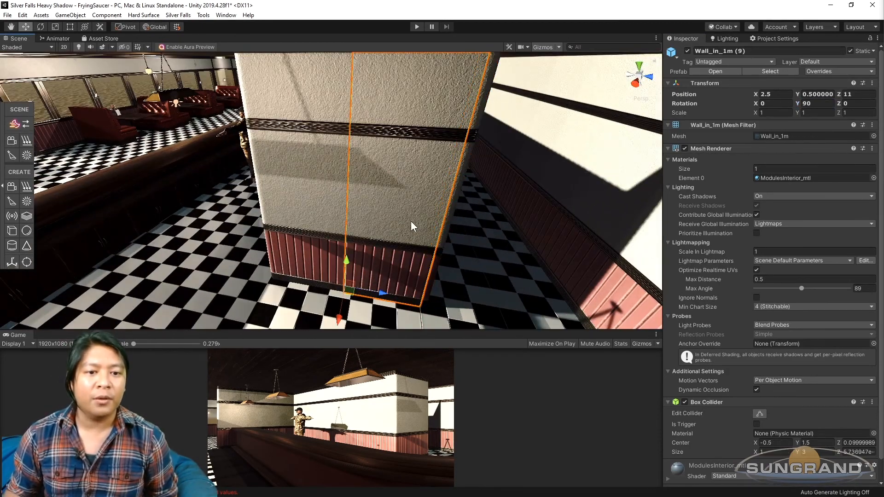
pyautogui.keyDown('shift'); pyautogui.click(325, 207); pyautogui.keyUp('shift')
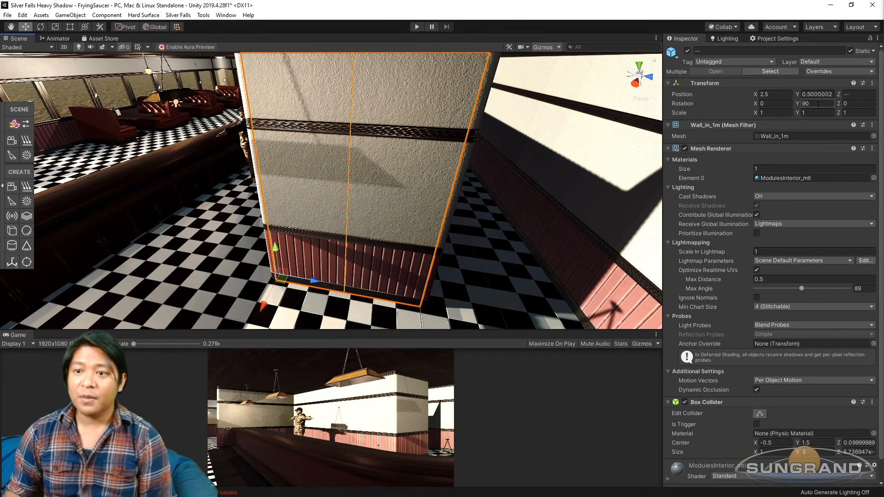
pyautogui.write('270')
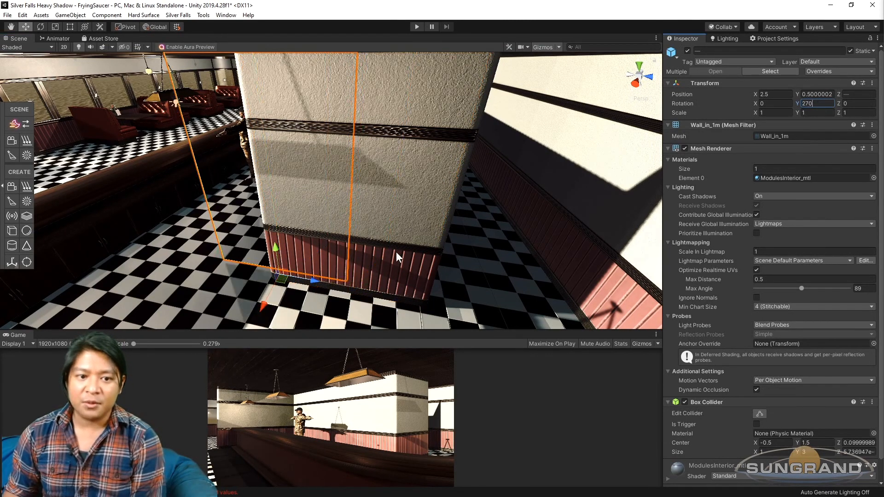
pyautogui.keyDown('alt'); pyautogui.moveTo(354, 272); pyautogui.dragTo(474, 222); pyautogui.keyUp('alt')
pyautogui.moveTo(474, 223); pyautogui.dragTo(503, 213, button='middle')
# Align the inner-side panels with the side wall by setting Wall_in_1m (11) to Z 12 and Wall_in_1m (10) to Z 11.
pyautogui.click(411, 211)
pyautogui.scroll(-3, 411, 216)
pyautogui.moveTo(411, 217); pyautogui.dragTo(440, 211, button='middle')
pyautogui.moveTo(365, 272); pyautogui.dragTo(282, 273)
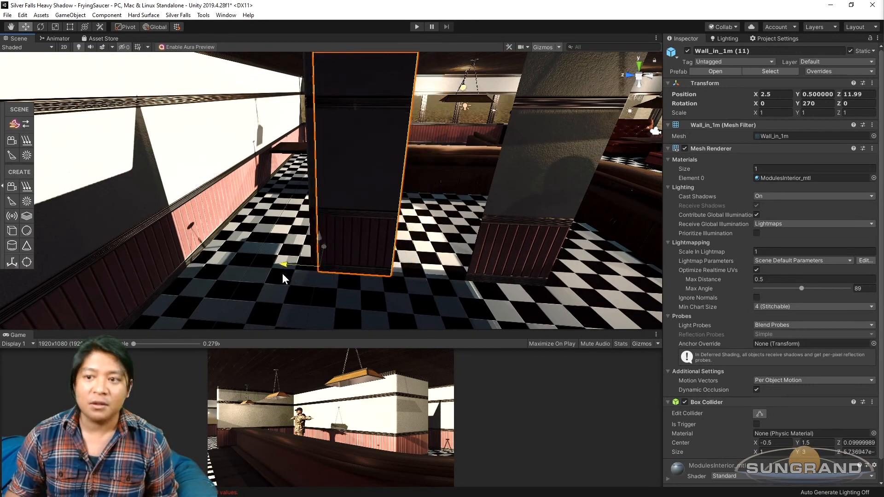
pyautogui.doubleClick(857, 94)
pyautogui.write('12')
pyautogui.click(567, 193)
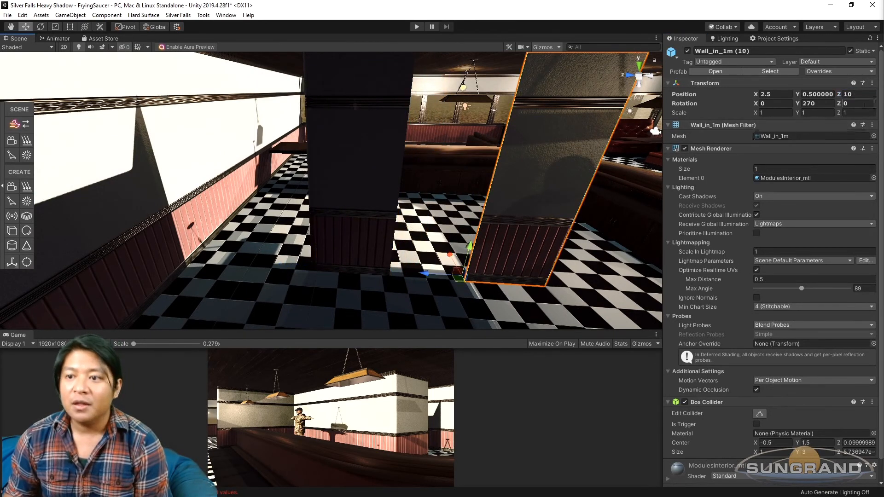
pyautogui.write('11')
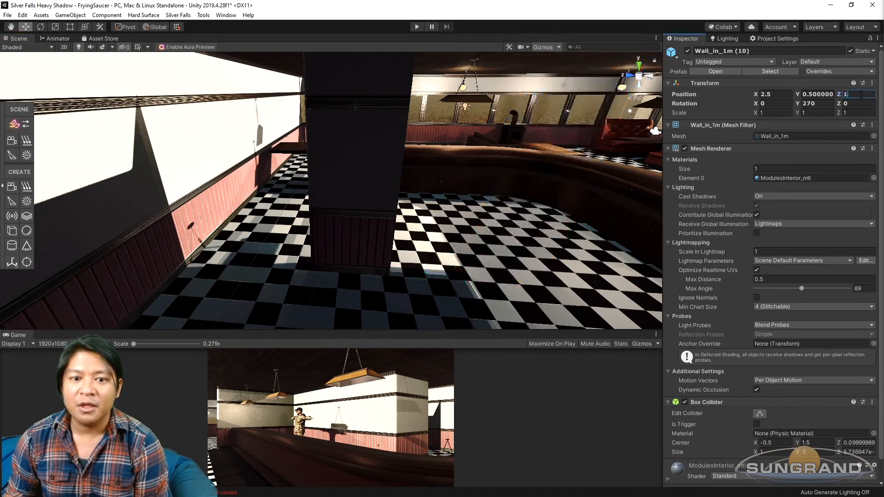
# Duplicate the counter-facing wall's Wall_in and Wall_in_1m panels and set the copies' Y rotation to 0.
pyautogui.moveTo(437, 258); pyautogui.dragTo(411, 216, button='right')
pyautogui.click(331, 187)
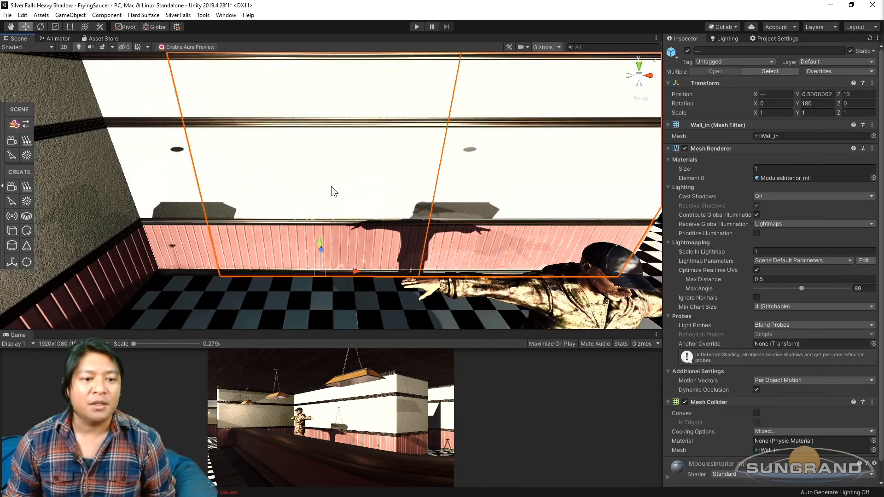
pyautogui.keyDown('shift'); pyautogui.click(176, 173); pyautogui.keyUp('shift')
pyautogui.moveTo(168, 177); pyautogui.dragTo(428, 219, button='right')
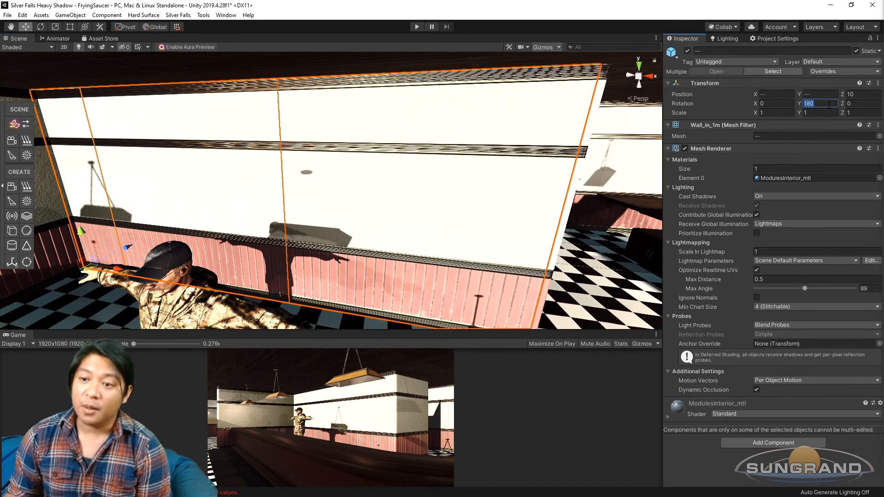
pyautogui.write('0')
# Shift the flipped Wall_in_1m (12) panel to X -3.5 to close the gap in the room's inner wall.
pyautogui.keyDown('alt'); pyautogui.moveTo(424, 237); pyautogui.dragTo(59, 221); pyautogui.keyUp('alt')
pyautogui.scroll(5, 357, 233)
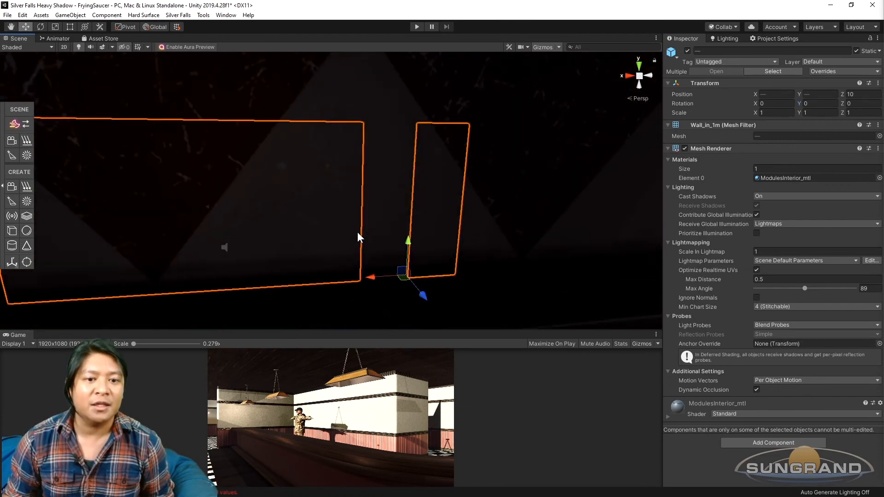
pyautogui.moveTo(395, 233); pyautogui.dragTo(171, 246, button='middle')
pyautogui.click(331, 226)
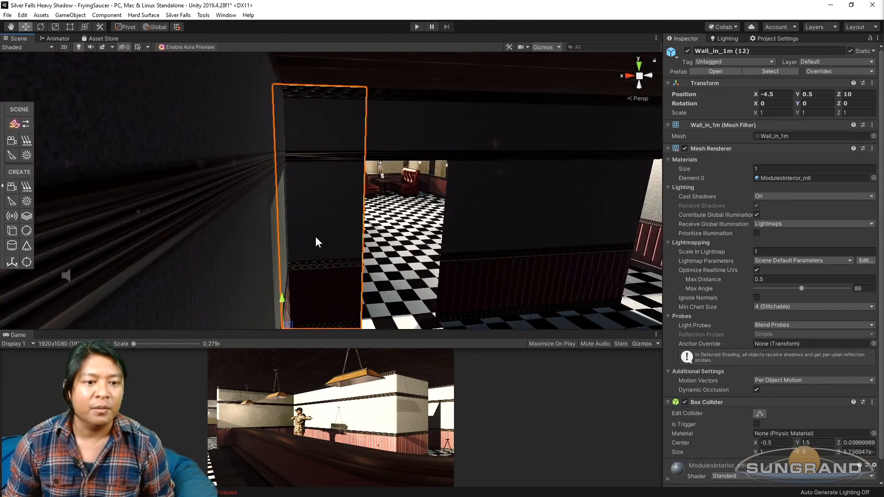
pyautogui.moveTo(314, 238); pyautogui.dragTo(365, 214, button='middle')
pyautogui.keyDown('alt'); pyautogui.moveTo(366, 214); pyautogui.dragTo(384, 247); pyautogui.keyUp('alt')
pyautogui.moveTo(315, 317); pyautogui.dragTo(241, 317)
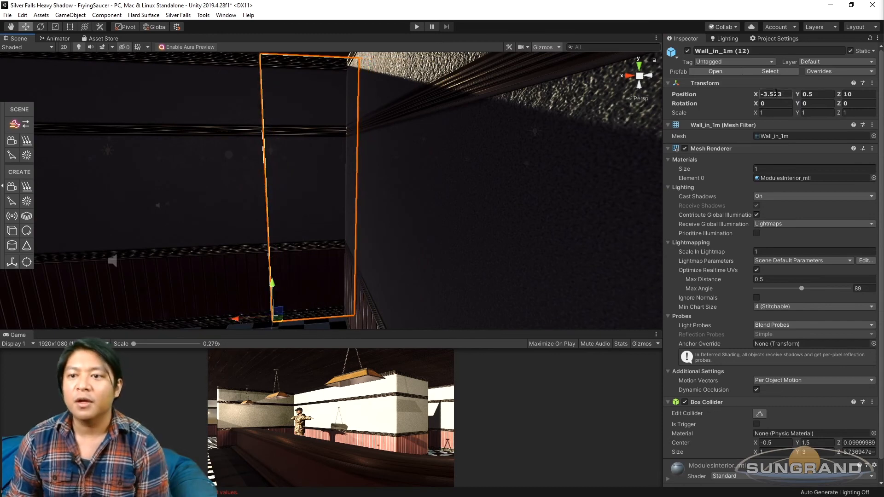
pyautogui.moveTo(774, 95); pyautogui.dragTo(815, 97)
pyautogui.press('BackSpace')
# Inspect the joins of the room's inner walls and its outer corner from several angles.
pyautogui.click(217, 189)
pyautogui.keyDown('alt'); pyautogui.moveTo(276, 189); pyautogui.dragTo(355, 209); pyautogui.keyUp('alt')
pyautogui.click(253, 217)
pyautogui.keyDown('alt'); pyautogui.moveTo(253, 217); pyautogui.dragTo(276, 223); pyautogui.keyUp('alt')
pyautogui.moveTo(384, 215); pyautogui.dragTo(316, 256, button='middle')
pyautogui.keyDown('alt'); pyautogui.moveTo(316, 256); pyautogui.dragTo(372, 211); pyautogui.keyUp('alt')
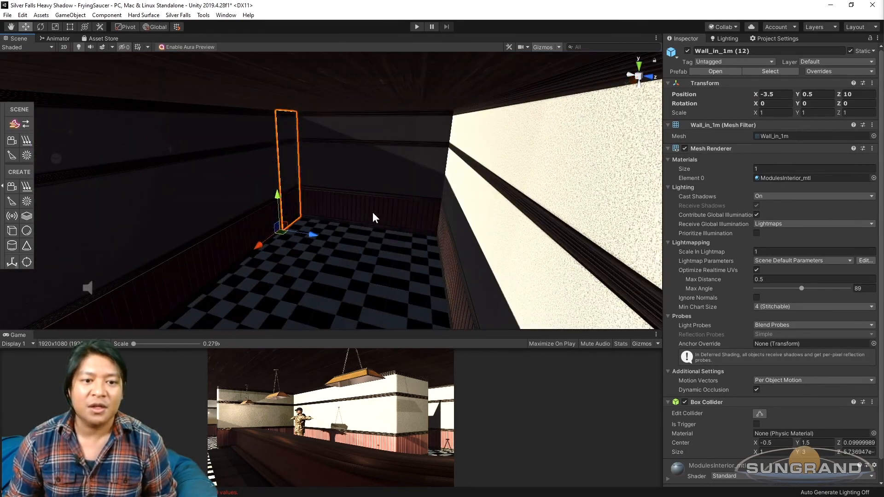
pyautogui.keyDown('alt'); pyautogui.moveTo(437, 222); pyautogui.dragTo(412, 223); pyautogui.keyUp('alt')
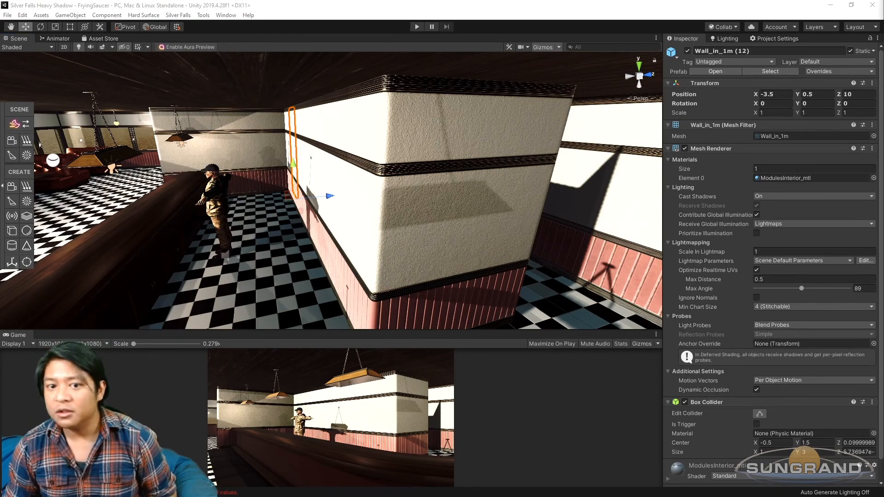
# Place the fridge-freezer model inside the new room and set its Y rotation to 270.
pyautogui.scroll(2, 409, 162)
pyautogui.moveTo(409, 162); pyautogui.dragTo(340, 210, button='middle')
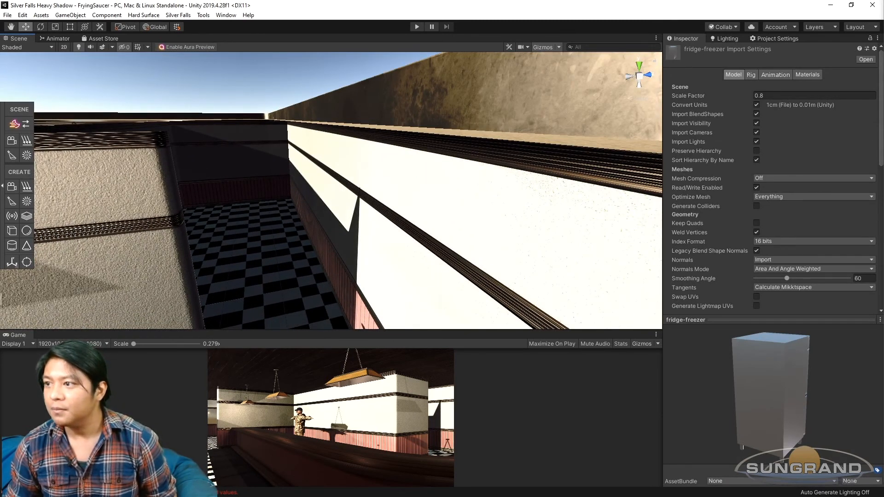
pyautogui.moveTo(395, 282); pyautogui.dragTo(497, 249)
pyautogui.press('f')
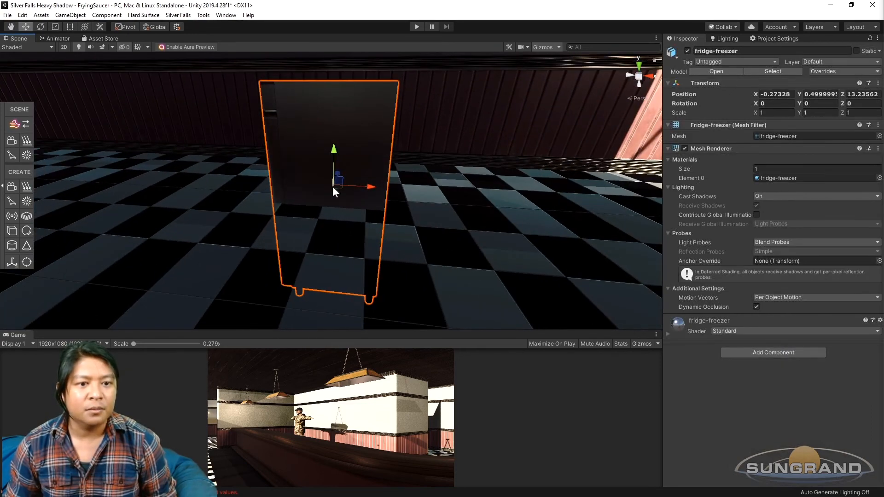
pyautogui.write('270')
pyautogui.keyDown('alt'); pyautogui.moveTo(354, 178); pyautogui.dragTo(230, 170); pyautogui.keyUp('alt')
pyautogui.moveTo(328, 153); pyautogui.dragTo(351, 186)
pyautogui.press('f')
# Use the Center handle position and scale the fridge-freezer to about 1.08 on X and 1.27 on Y and Z.
pyautogui.click(130, 27)
pyautogui.press('r')
pyautogui.press('w')
pyautogui.keyDown('alt'); pyautogui.moveTo(409, 190); pyautogui.dragTo(340, 185); pyautogui.keyUp('alt')
pyautogui.keyDown('alt'); pyautogui.moveTo(441, 212); pyautogui.dragTo(427, 174); pyautogui.keyUp('alt')
pyautogui.press('w')
pyautogui.keyDown('alt'); pyautogui.moveTo(388, 202); pyautogui.dragTo(350, 185); pyautogui.keyUp('alt')
pyautogui.press('r')
pyautogui.keyDown('alt'); pyautogui.moveTo(318, 220); pyautogui.dragTo(410, 234); pyautogui.keyUp('alt')
# Move the fridge-freezer along the back wall toward the corner, to X -2.869, Y 1.64, Z 13.414.
pyautogui.press('w')
pyautogui.moveTo(361, 183); pyautogui.dragTo(638, 150)
pyautogui.press('f')
pyautogui.moveTo(372, 185); pyautogui.dragTo(474, 188)
pyautogui.keyDown('alt'); pyautogui.moveTo(353, 221); pyautogui.dragTo(290, 224); pyautogui.keyUp('alt')
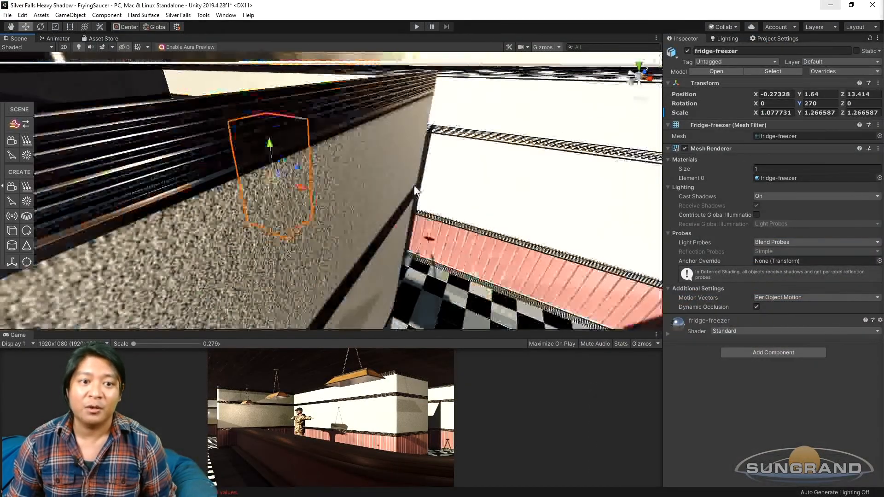
pyautogui.press('f')
pyautogui.keyDown('alt'); pyautogui.moveTo(362, 232); pyautogui.dragTo(413, 189); pyautogui.keyUp('alt')
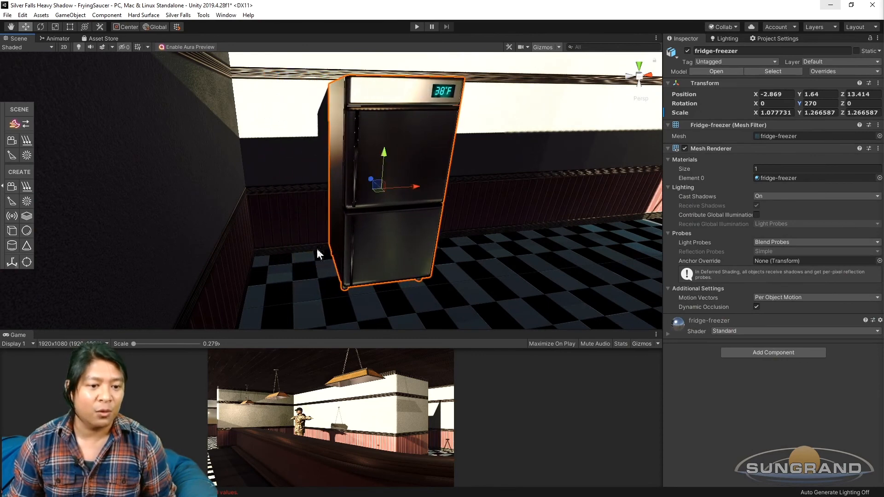
# Duplicate the fridge-freezer and place the copy directly beside it along the back wall.
pyautogui.keyDown('alt'); pyautogui.moveTo(304, 245); pyautogui.dragTo(415, 207); pyautogui.keyUp('alt')
pyautogui.moveTo(414, 206)
pyautogui.mouseDown(button='middle')
pyautogui.moveTo(396, 238)
pyautogui.moveTo(400, 206)
pyautogui.mouseUp(button='middle')
pyautogui.hotkey('ctrl', 'd')
pyautogui.moveTo(391, 215)
pyautogui.mouseDown()
pyautogui.moveTo(501, 219)
pyautogui.moveTo(448, 226)
pyautogui.moveTo(467, 228)
pyautogui.moveTo(456, 230)
pyautogui.moveTo(406, 199)
pyautogui.moveTo(418, 220)
pyautogui.moveTo(449, 225)
pyautogui.moveTo(399, 209)
pyautogui.mouseUp()
pyautogui.scroll(3, 468, 230)
pyautogui.click(407, 202)
# Duplicate again from the copied fridge-freezer to extend the row along the back wall.
pyautogui.moveTo(399, 211); pyautogui.dragTo(352, 201, button='middle')
pyautogui.click(353, 204)
pyautogui.hotkey('ctrl', 'd')
pyautogui.moveTo(366, 216); pyautogui.dragTo(330, 188)
pyautogui.press('f')
# Turn the first fridge-freezer at the corner end of the row slightly about the Y axis.
pyautogui.scroll(5, 289, 213)
pyautogui.click(237, 222)
pyautogui.press('f')
pyautogui.scroll(4, 374, 234)
pyautogui.scroll(3, 350, 187)
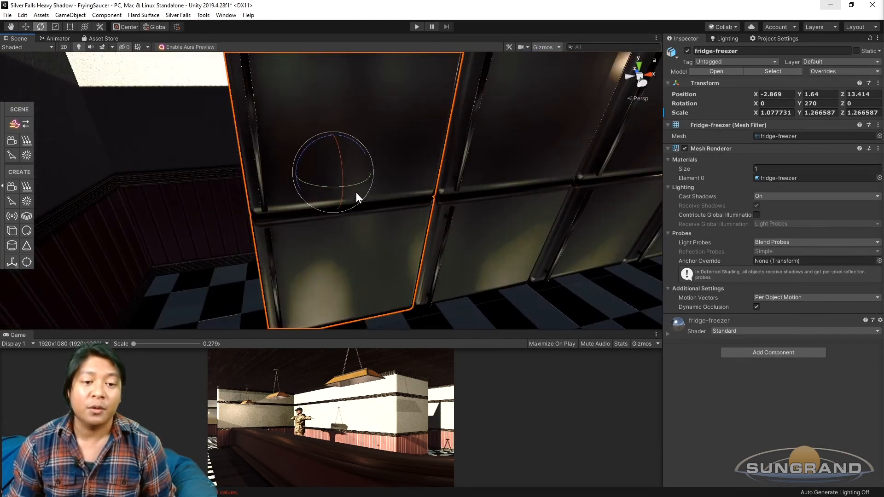
pyautogui.moveTo(356, 182); pyautogui.dragTo(356, 184)
pyautogui.keyDown('alt'); pyautogui.moveTo(505, 172); pyautogui.dragTo(438, 246); pyautogui.keyUp('alt')
# Slightly vary the alignment of the other fridge-freezers in the row, with fridge-freezer (2) at about 269.58 on Y.
pyautogui.click(397, 225)
pyautogui.keyDown('alt'); pyautogui.moveTo(397, 225); pyautogui.dragTo(368, 253); pyautogui.keyUp('alt')
pyautogui.press('w')
pyautogui.keyDown('alt'); pyautogui.moveTo(366, 253); pyautogui.dragTo(479, 234); pyautogui.keyUp('alt')
pyautogui.click(416, 250)
pyautogui.keyDown('alt'); pyautogui.moveTo(416, 250); pyautogui.dragTo(368, 260); pyautogui.keyUp('alt')
pyautogui.press('e')
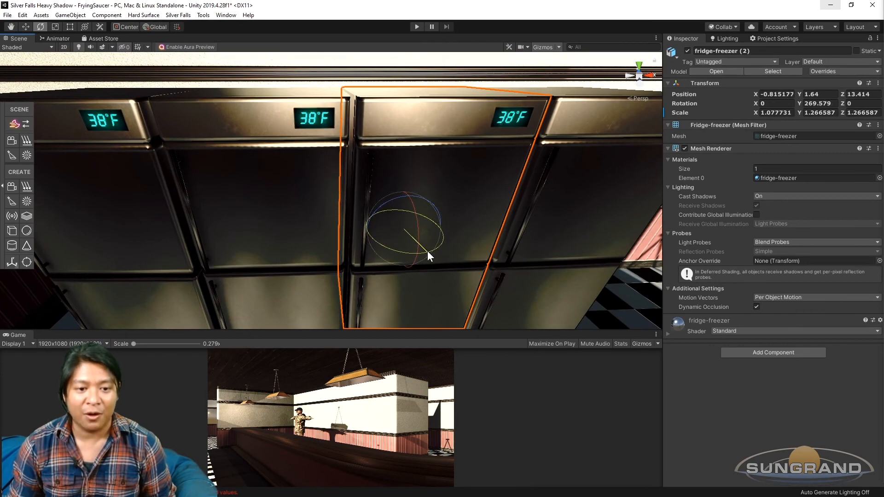
pyautogui.keyDown('alt'); pyautogui.moveTo(428, 252); pyautogui.dragTo(335, 254); pyautogui.keyUp('alt')
pyautogui.press('w')
pyautogui.scroll(-5, 336, 255)
pyautogui.click(393, 299)
pyautogui.keyDown('alt'); pyautogui.moveTo(397, 298); pyautogui.dragTo(248, 205); pyautogui.keyUp('alt')
pyautogui.press('e')
pyautogui.press('w')
# Review the fridge row, the counter area and the room's exterior from around the diner.
pyautogui.click(512, 169)
pyautogui.scroll(-8, 247, 205)
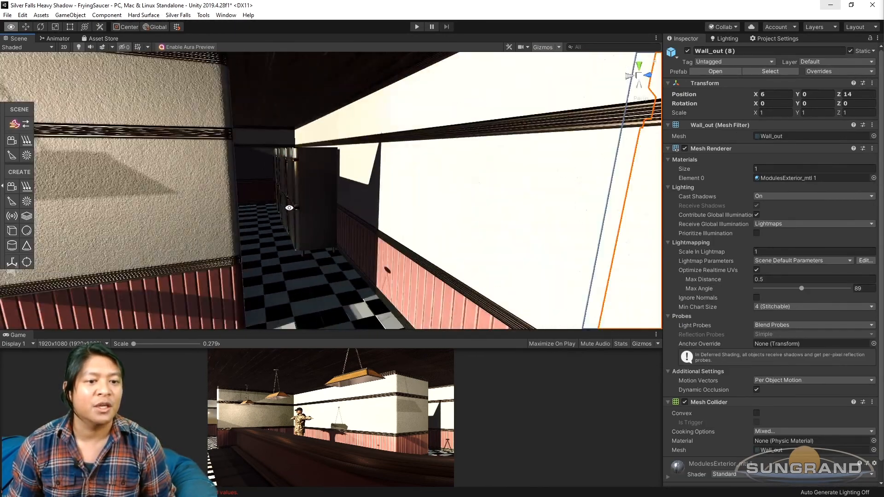
pyautogui.scroll(-5, 279, 212)
pyautogui.keyDown('alt'); pyautogui.moveTo(318, 189); pyautogui.dragTo(290, 245); pyautogui.keyUp('alt')
pyautogui.keyDown('alt'); pyautogui.moveTo(360, 255); pyautogui.dragTo(414, 209); pyautogui.keyUp('alt')
pyautogui.moveTo(414, 209); pyautogui.dragTo(429, 244, button='middle')
pyautogui.keyDown('alt'); pyautogui.moveTo(429, 244); pyautogui.dragTo(327, 209); pyautogui.keyUp('alt')
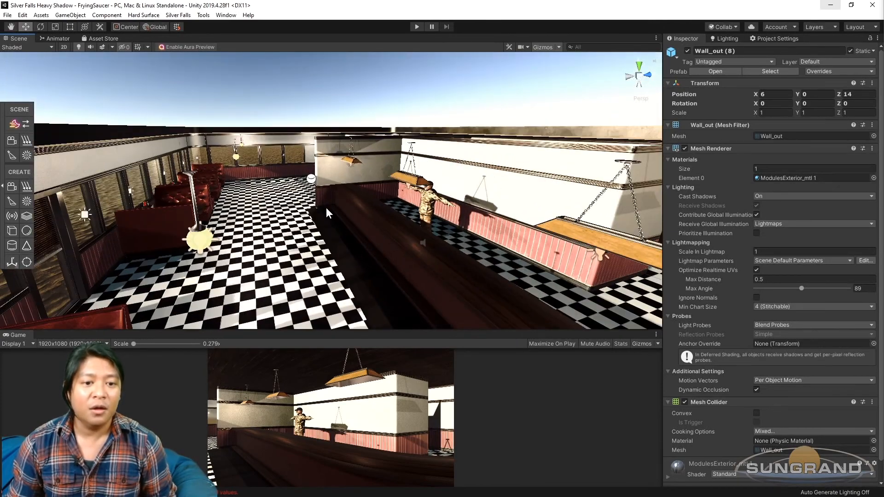
pyautogui.moveTo(353, 235); pyautogui.dragTo(272, 222, button='middle')
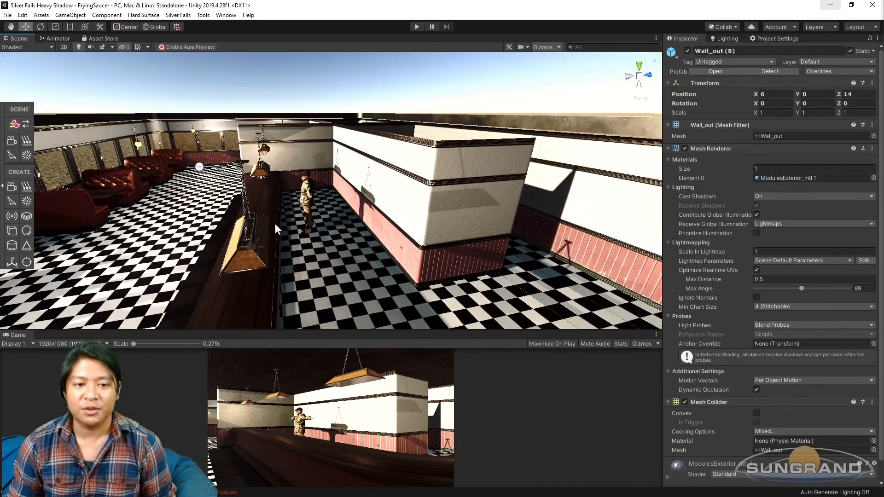
pyautogui.scroll(2, 319, 225)
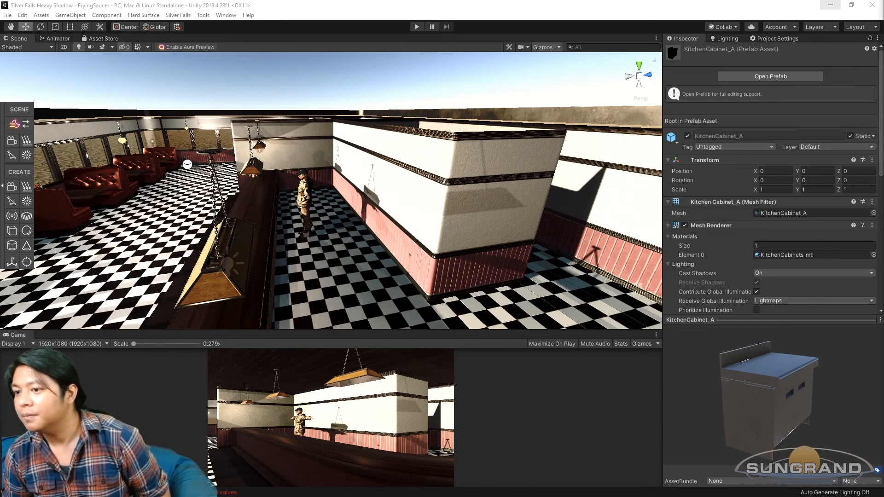
# Preview the KitchenCabinet models and the condiments and saucer stack prefabs as possible furnishings for the room.
pyautogui.press('Down')
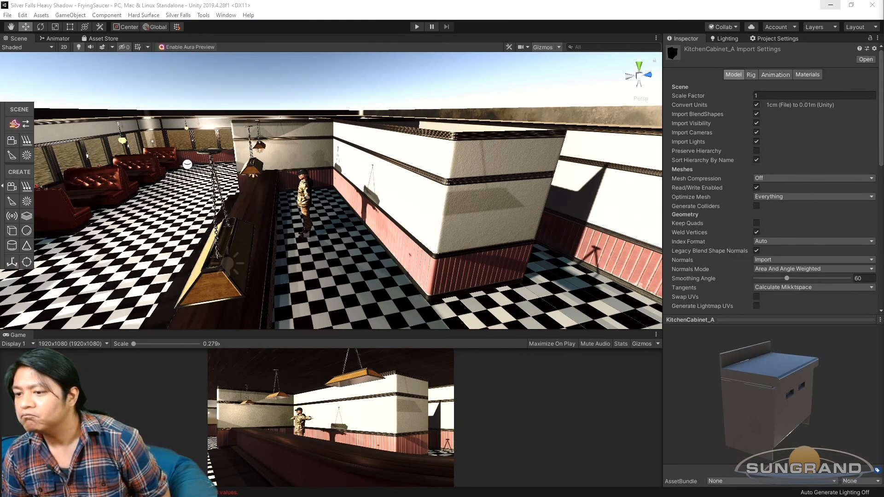
pyautogui.press('Down')
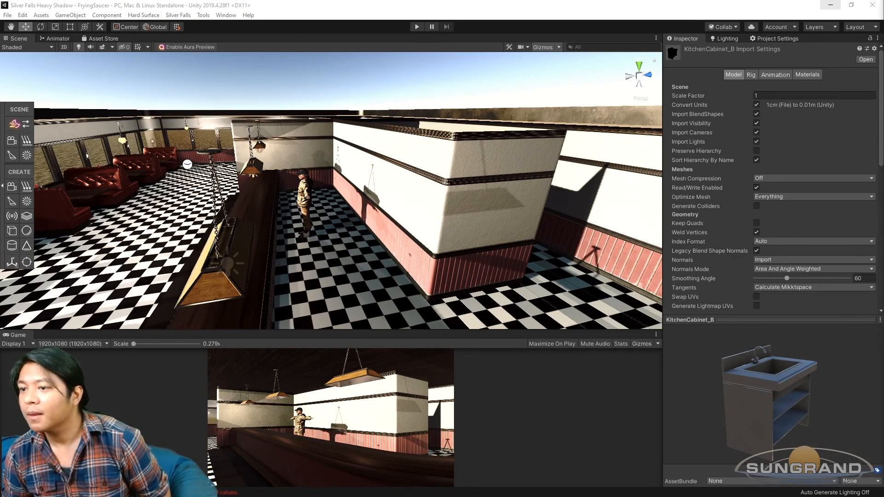
pyautogui.press('Up')
pyautogui.press('Down')
pyautogui.press('Down')
pyautogui.press('Down')
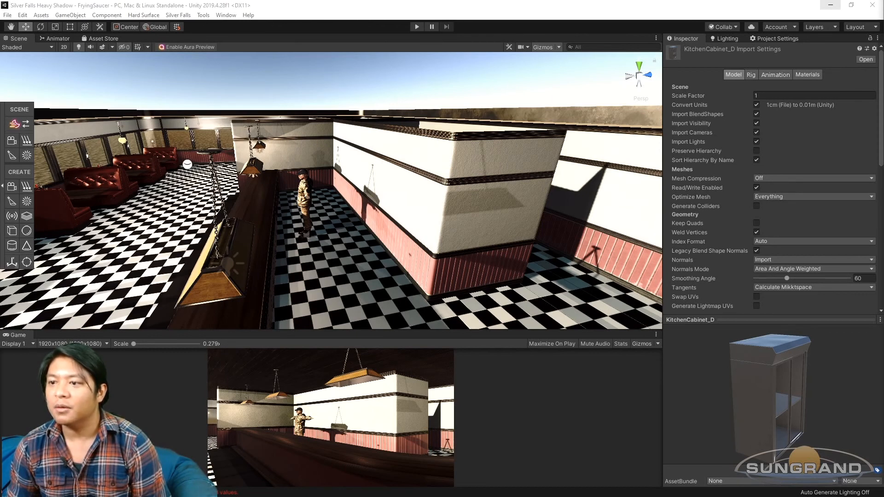
pyautogui.press('Down')
pyautogui.press('Down')
pyautogui.press('Down')
pyautogui.press('Down')
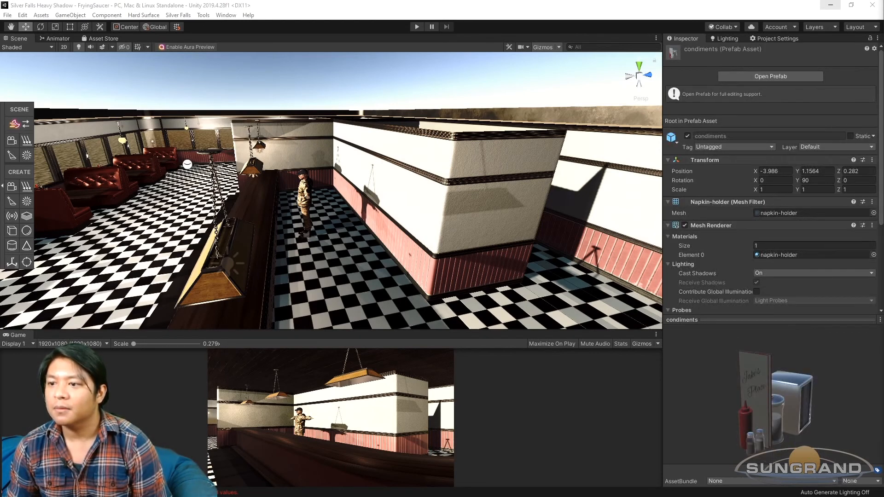
pyautogui.press('Down')
pyautogui.press('Down')
pyautogui.press('Down')
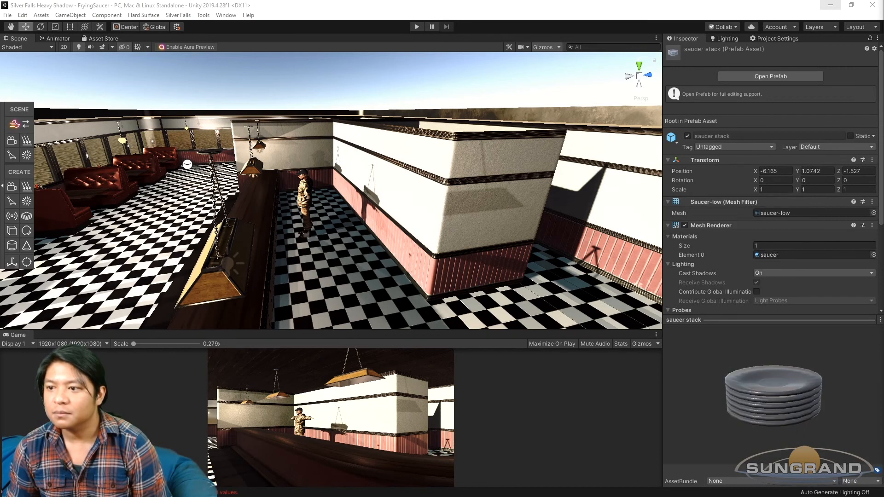
# Browse the props folder's models, from the chopping-board and cig-machine through to the industrial-cooker.
pyautogui.press('Up')
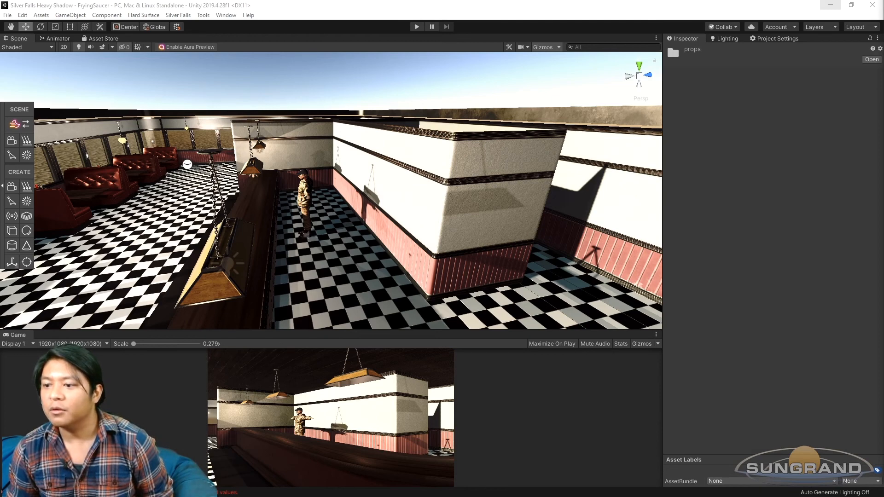
pyautogui.press('Down')
pyautogui.press('Down')
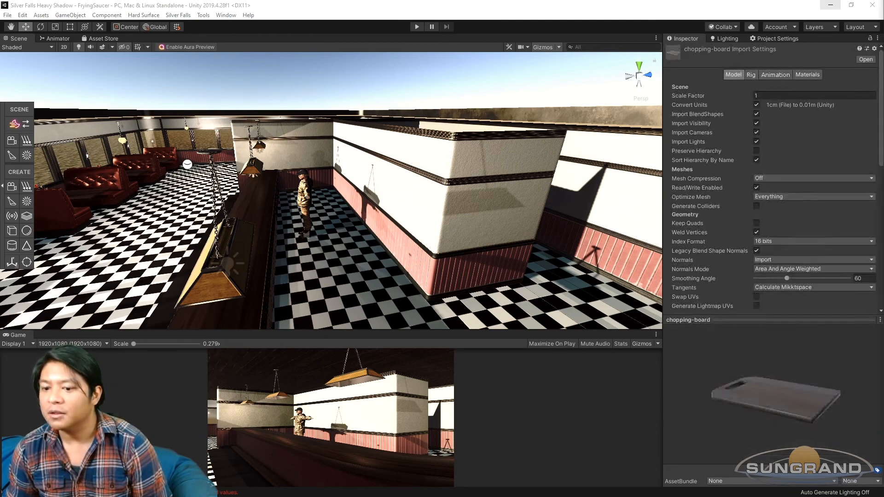
pyautogui.moveTo(819, 397); pyautogui.dragTo(852, 318)
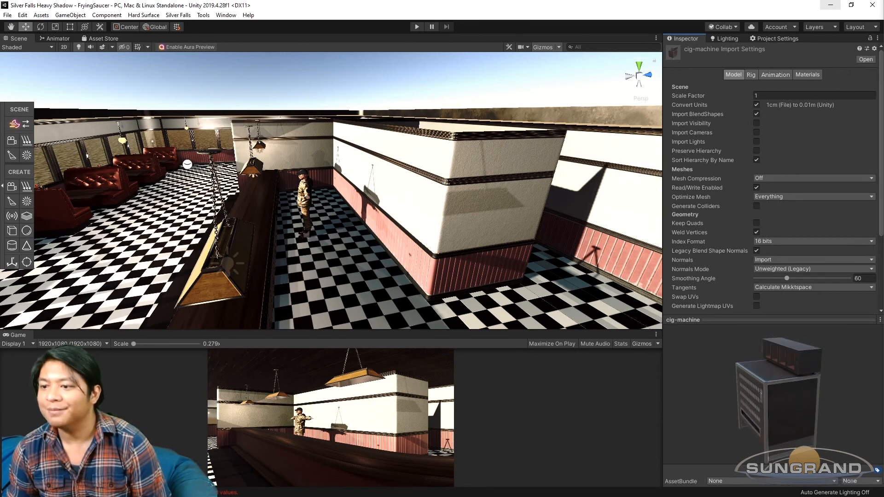
pyautogui.press('Down')
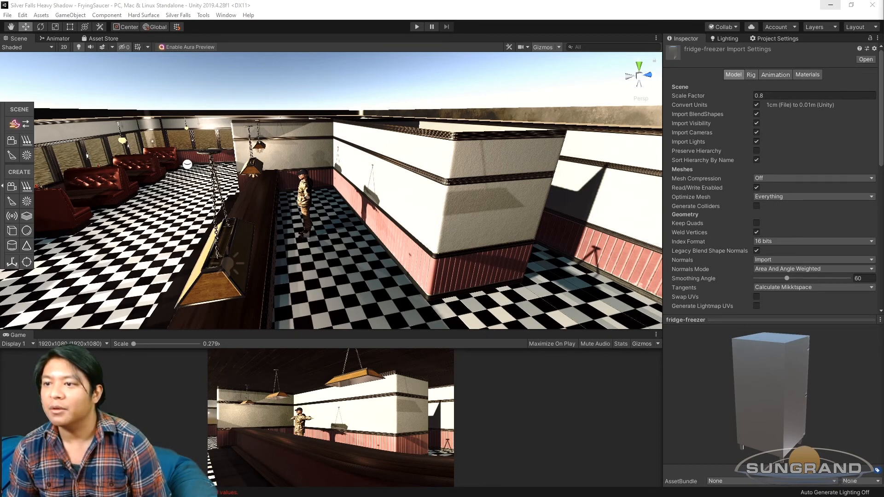
pyautogui.press('Right')
pyautogui.press('Right')
pyautogui.press('Right')
pyautogui.press('Right')
pyautogui.press('Right')
pyautogui.press('Right')
pyautogui.press('Right')
pyautogui.press('Right')
pyautogui.press('Right')
pyautogui.press('Right')
pyautogui.press('Right')
pyautogui.press('Right')
pyautogui.press('Right')
pyautogui.press('Right')
pyautogui.press('Right')
# Place the industrial-cooker in the room opposite the fridges and set its Y rotation to 90.
pyautogui.keyDown('alt'); pyautogui.moveTo(586, 198); pyautogui.dragTo(449, 217); pyautogui.keyUp('alt')
pyautogui.scroll(3, 397, 240)
pyautogui.keyDown('alt'); pyautogui.moveTo(395, 239); pyautogui.dragTo(485, 233); pyautogui.keyUp('alt')
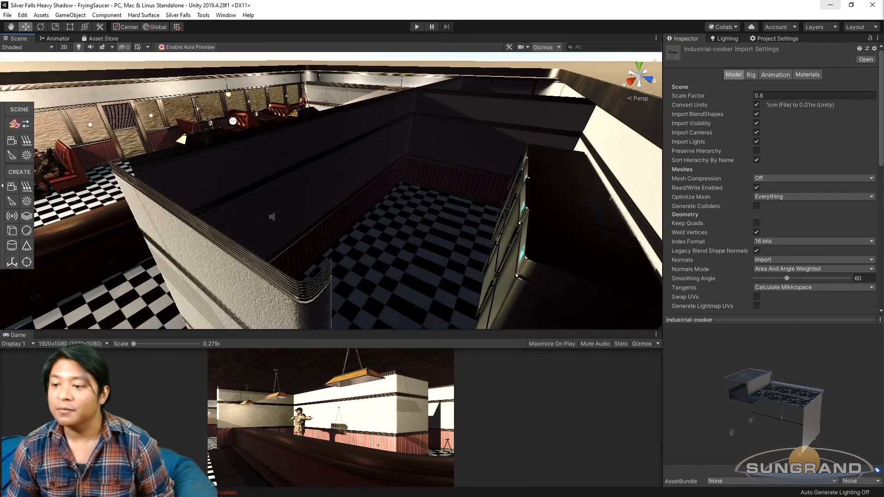
pyautogui.moveTo(883, 198); pyautogui.dragTo(376, 239)
pyautogui.press('e')
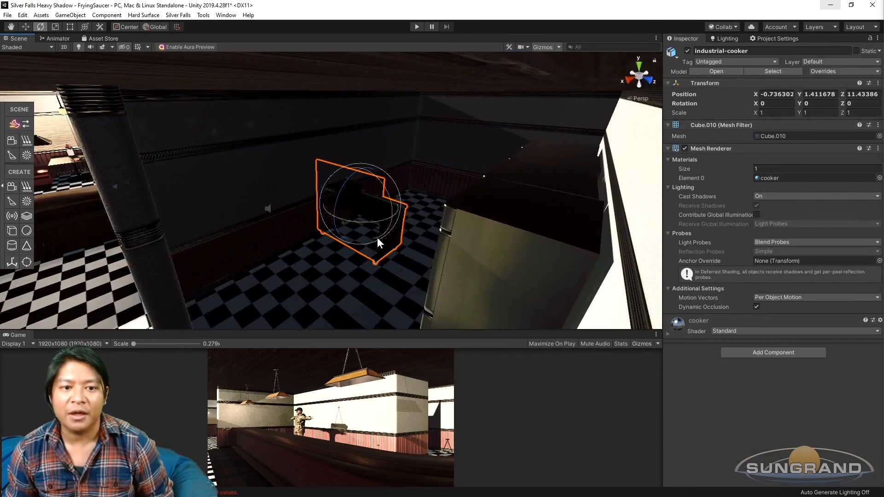
pyautogui.scroll(3, 376, 239)
pyautogui.click(817, 104)
pyautogui.write('80')
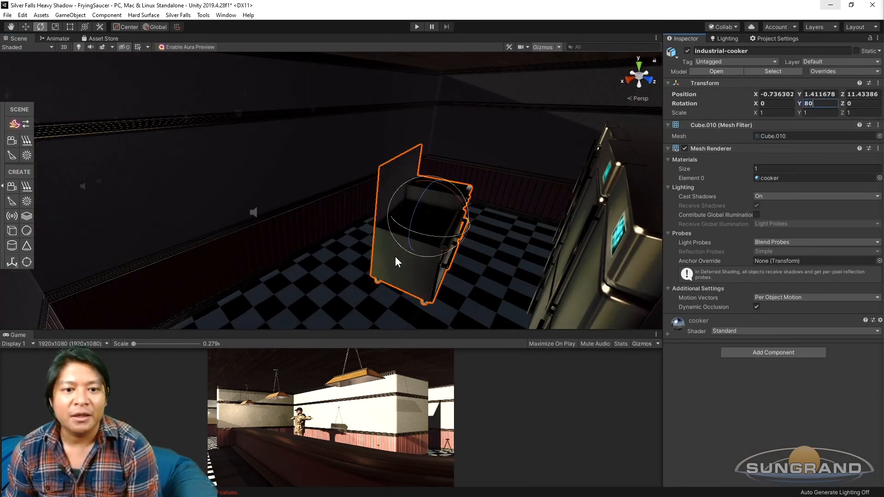
pyautogui.press('BackSpace')
pyautogui.press('BackSpace')
pyautogui.write('90')
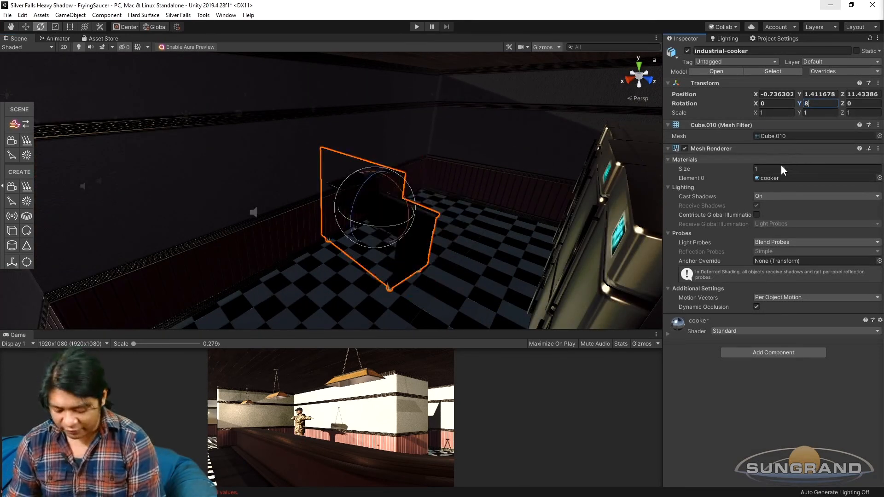
# Move the industrial-cooker back against the counter-side inner wall at Z 10.423.
pyautogui.keyDown('alt'); pyautogui.moveTo(414, 252); pyautogui.dragTo(379, 248); pyautogui.keyUp('alt')
pyautogui.press('w')
pyautogui.moveTo(328, 252); pyautogui.dragTo(434, 256, button='middle')
pyautogui.scroll(5, 345, 126)
# Move Chandelier3 (4) along Z from the dining area into the room, hanging from the ceiling near the fridges.
pyautogui.keyDown('alt'); pyautogui.moveTo(345, 126); pyautogui.dragTo(382, 95); pyautogui.keyUp('alt')
pyautogui.scroll(5, 324, 124)
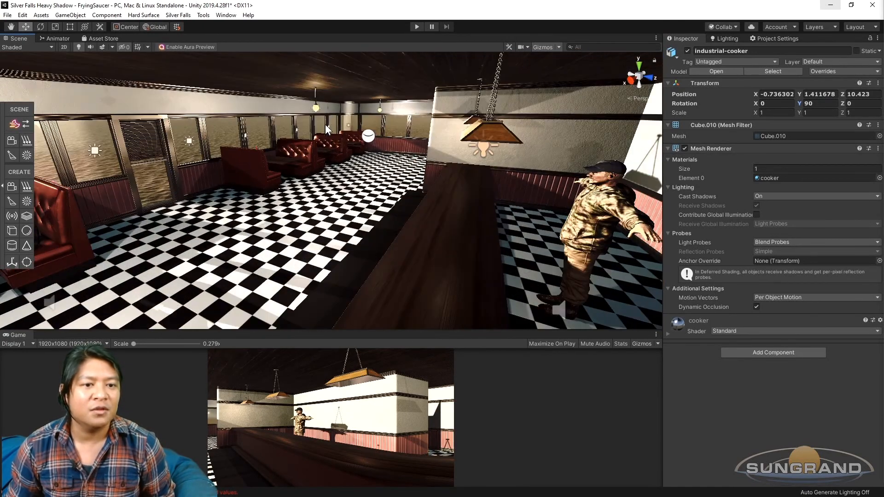
pyautogui.click(317, 107)
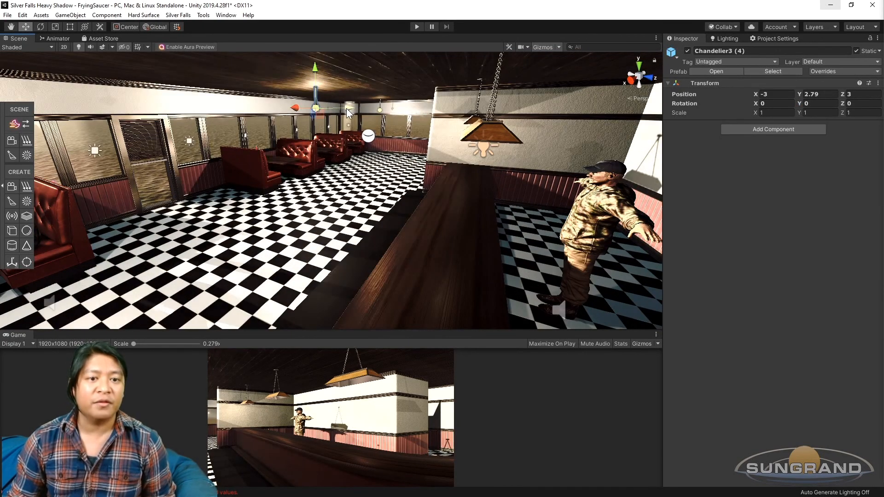
pyautogui.press('f')
pyautogui.keyDown('alt'); pyautogui.moveTo(592, 172); pyautogui.dragTo(471, 179); pyautogui.keyUp('alt')
pyautogui.scroll(8, 311, 201)
pyautogui.scroll(6, 316, 202)
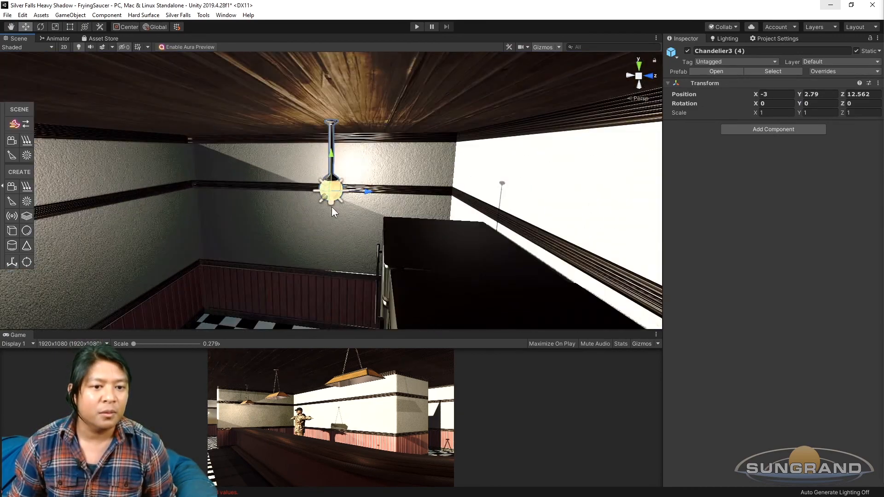
pyautogui.moveTo(370, 189); pyautogui.dragTo(340, 192)
# Duplicate the room's chandelier to add a second ceiling light for the kitchen.
pyautogui.moveTo(339, 192); pyautogui.dragTo(399, 127, button='middle')
pyautogui.keyDown('alt'); pyautogui.moveTo(379, 179); pyautogui.dragTo(109, 222); pyautogui.keyUp('alt')
pyautogui.hotkey('ctrl', 'd')
pyautogui.keyDown('alt'); pyautogui.moveTo(138, 221); pyautogui.dragTo(244, 214); pyautogui.keyUp('alt')
pyautogui.scroll(5, 294, 214)
pyautogui.keyDown('alt'); pyautogui.moveTo(396, 216); pyautogui.dragTo(276, 250); pyautogui.keyUp('alt')
# Place the industrial-kitchen-counter beside the cooker in the kitchen and set its Y rotation to 90.
pyautogui.click(277, 251)
pyautogui.press('f')
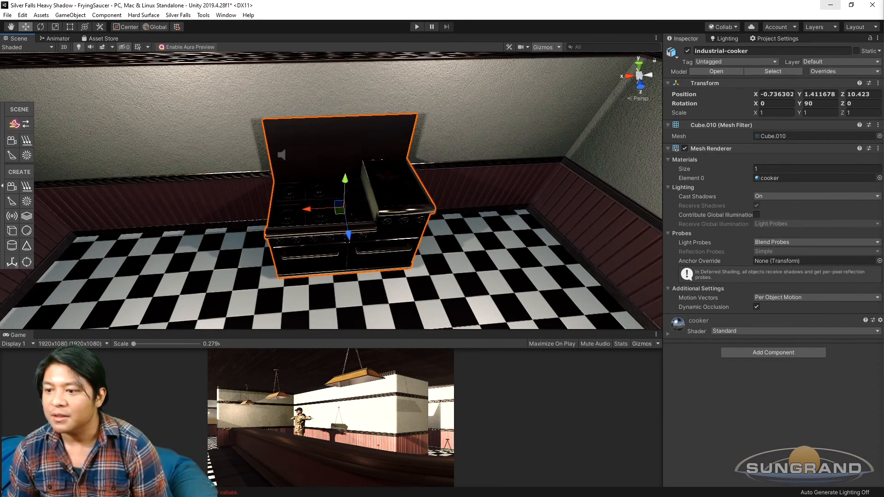
pyautogui.moveTo(814, 372); pyautogui.dragTo(676, 372)
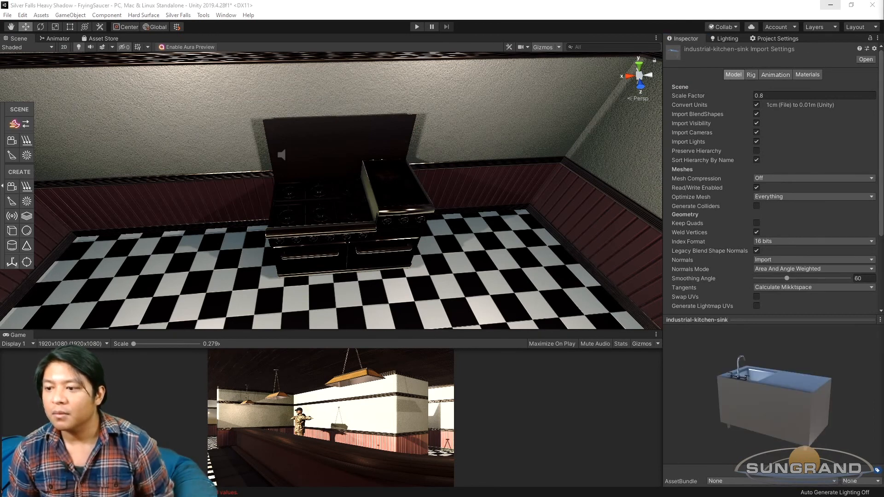
pyautogui.moveTo(883, 184); pyautogui.dragTo(214, 261)
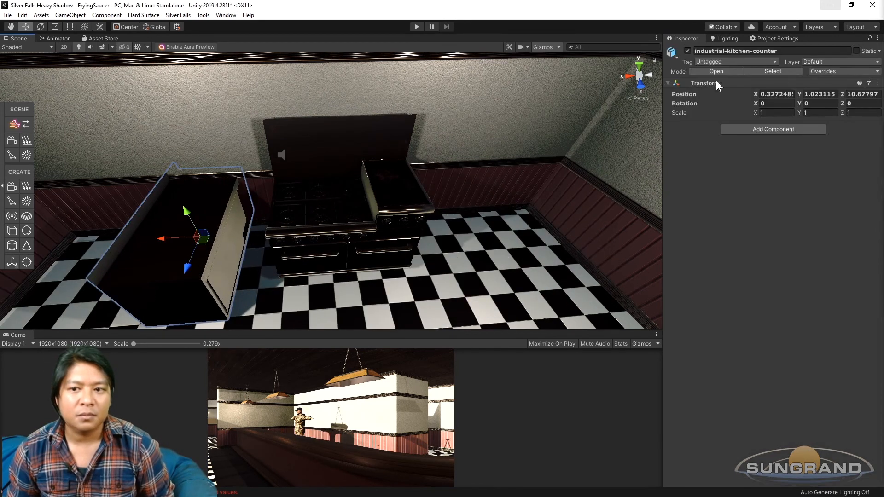
pyautogui.click(819, 103)
pyautogui.write('90')
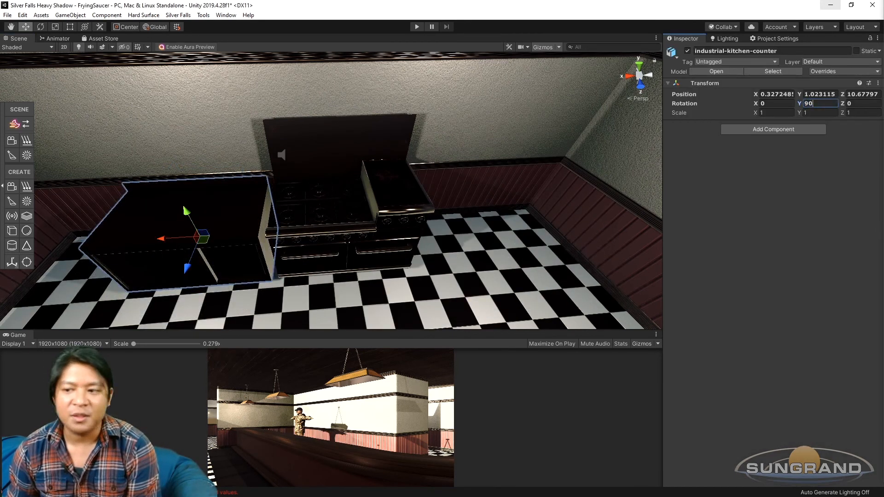
# Place the industrial-kitchen-sink on the other side of the cooker and set its Y rotation to 90.
pyautogui.moveTo(883, 221); pyautogui.dragTo(481, 253)
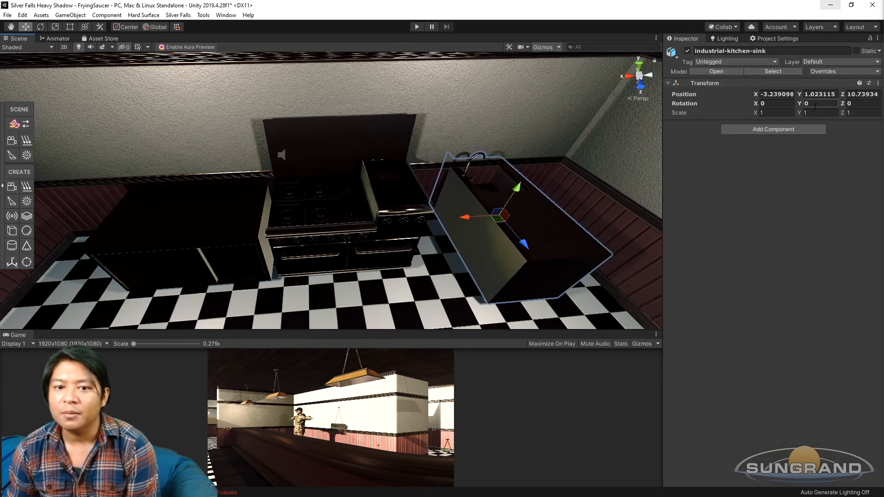
pyautogui.write('90')
pyautogui.scroll(5, 415, 219)
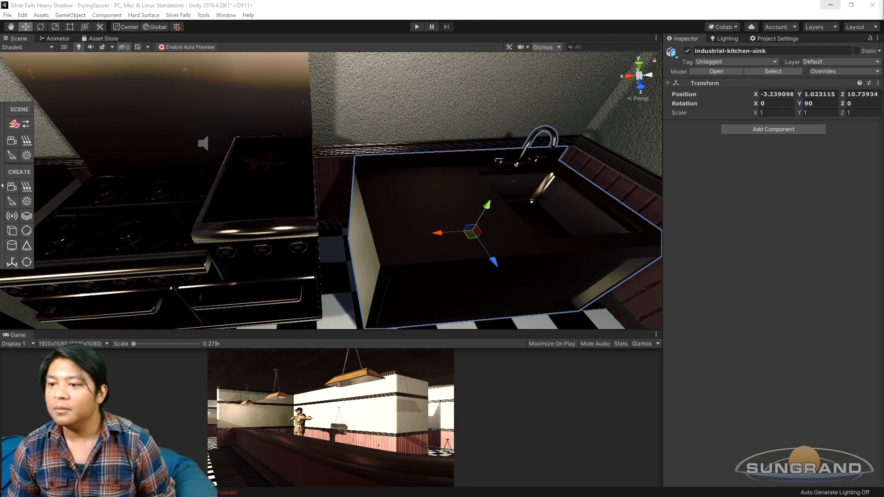
# Inspect the kitchen's counter, cooker, sink and fridges up close and from across the room, and look over the area behind the diner counter.
pyautogui.moveTo(883, 255); pyautogui.dragTo(406, 254)
pyautogui.moveTo(406, 254); pyautogui.dragTo(460, 230, button='right')
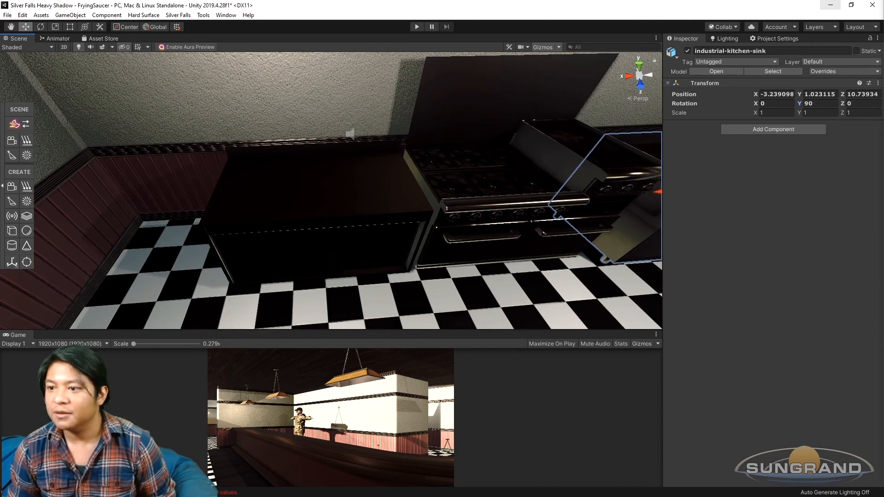
pyautogui.moveTo(302, 220)
pyautogui.mouseDown(button='right')
pyautogui.moveTo(325, 227)
pyautogui.moveTo(310, 214)
pyautogui.mouseUp(button='right')
pyautogui.moveTo(374, 129); pyautogui.dragTo(293, 261, button='right')
pyautogui.moveTo(293, 261); pyautogui.dragTo(258, 260, button='middle')
pyautogui.scroll(3, 296, 258)
pyautogui.keyDown('alt'); pyautogui.moveTo(296, 258); pyautogui.dragTo(210, 134); pyautogui.keyUp('alt')
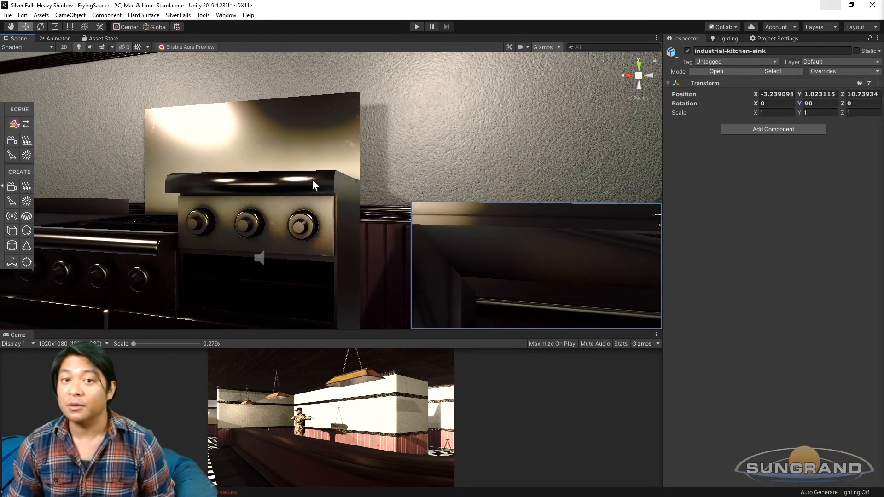
pyautogui.scroll(-4, 313, 179)
pyautogui.keyDown('alt'); pyautogui.moveTo(313, 179); pyautogui.dragTo(308, 190); pyautogui.keyUp('alt')
pyautogui.moveTo(262, 187); pyautogui.dragTo(294, 207, button='middle')
pyautogui.keyDown('alt'); pyautogui.moveTo(294, 207); pyautogui.dragTo(306, 254); pyautogui.keyUp('alt')
pyautogui.scroll(-3, 321, 204)
pyautogui.moveTo(321, 204); pyautogui.dragTo(258, 204, button='middle')
pyautogui.scroll(3, 352, 242)
pyautogui.keyDown('alt'); pyautogui.moveTo(352, 242); pyautogui.dragTo(373, 161); pyautogui.keyUp('alt')
pyautogui.scroll(-3, 356, 230)
pyautogui.keyDown('alt'); pyautogui.moveTo(225, 237); pyautogui.dragTo(304, 216); pyautogui.keyUp('alt')
pyautogui.moveTo(304, 217); pyautogui.dragTo(286, 179, button='middle')
pyautogui.keyDown('alt'); pyautogui.moveTo(285, 179); pyautogui.dragTo(235, 225); pyautogui.keyUp('alt')
pyautogui.scroll(-3, 235, 225)
pyautogui.moveTo(234, 226); pyautogui.dragTo(345, 238, button='middle')
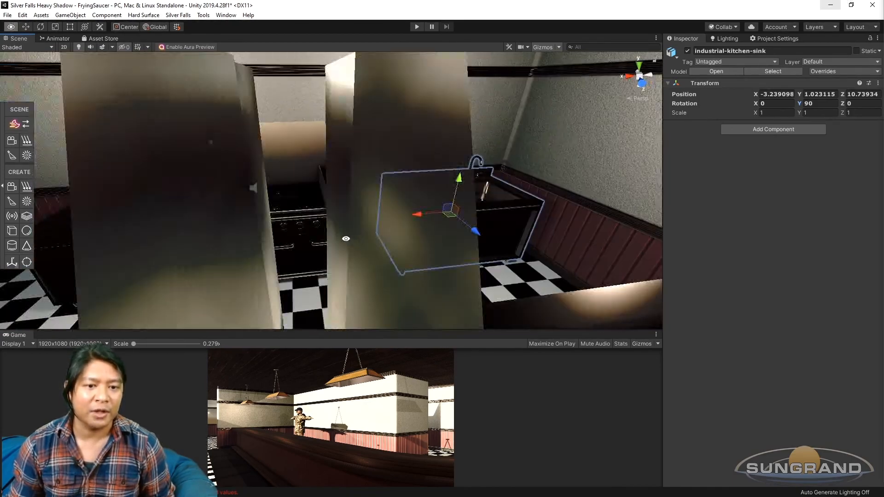
pyautogui.keyDown('alt'); pyautogui.moveTo(346, 239); pyautogui.dragTo(310, 257); pyautogui.keyUp('alt')
pyautogui.moveTo(244, 235); pyautogui.dragTo(438, 207, button='middle')
pyautogui.scroll(-5, 320, 228)
pyautogui.keyDown('alt'); pyautogui.moveTo(319, 227); pyautogui.dragTo(465, 230); pyautogui.keyUp('alt')
pyautogui.keyDown('alt'); pyautogui.moveTo(207, 226); pyautogui.dragTo(290, 224); pyautogui.keyUp('alt')
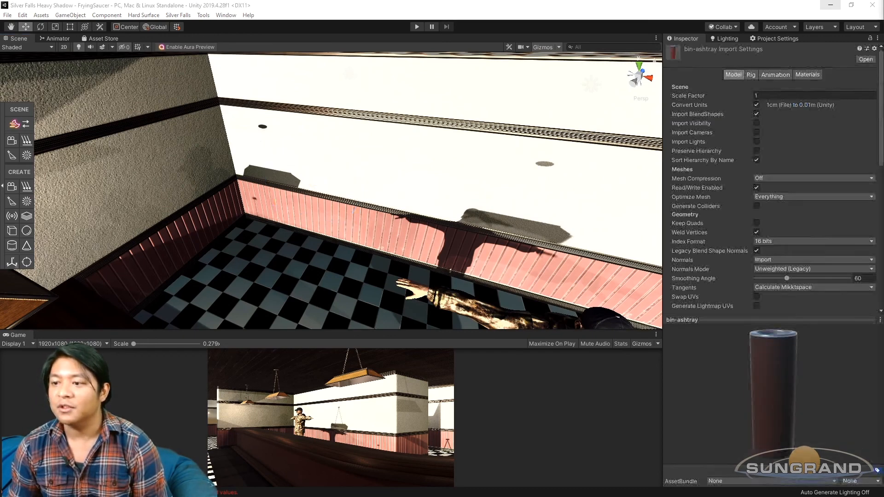
# Find the bin model among the props and place it on the dining floor near the end of the diner counter.
pyautogui.press('Down')
pyautogui.press('Up')
pyautogui.press('Up')
pyautogui.press('Up')
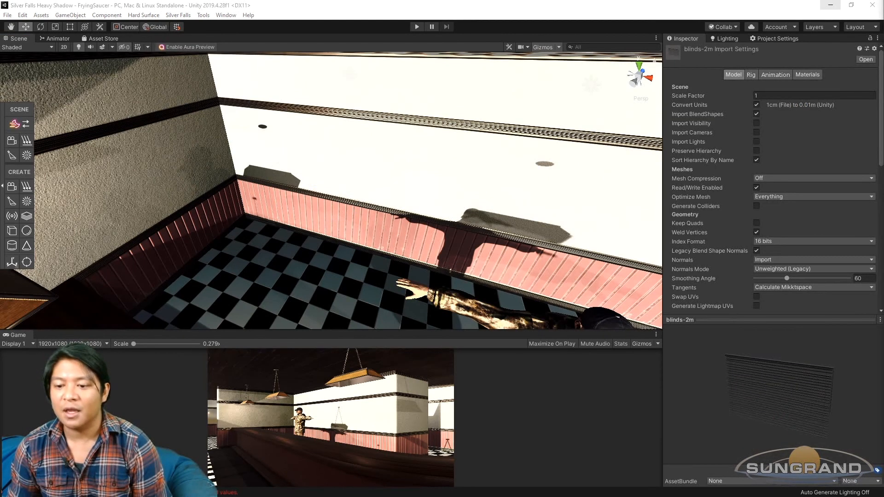
pyautogui.press('Up')
pyautogui.scroll(-5, 334, 215)
pyautogui.moveTo(334, 215); pyautogui.dragTo(780, 217, button='right')
pyautogui.moveTo(702, 222); pyautogui.dragTo(718, 150)
pyautogui.press('f')
# Set the bin's Y rotation to 180 and move it against the post at the counter's end.
pyautogui.write('180')
pyautogui.moveTo(315, 182); pyautogui.dragTo(281, 166)
pyautogui.keyDown('alt'); pyautogui.moveTo(447, 200); pyautogui.dragTo(315, 136); pyautogui.keyUp('alt')
pyautogui.moveTo(358, 182); pyautogui.dragTo(375, 181)
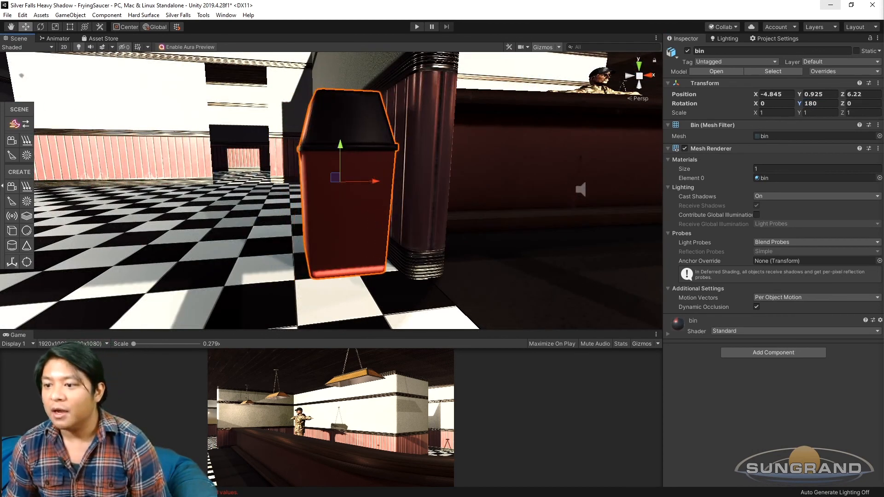
# Find the cake-display-case model and place it at the wall end of the diner counter.
pyautogui.press('Down')
pyautogui.press('Down')
pyautogui.press('Down')
pyautogui.press('Up')
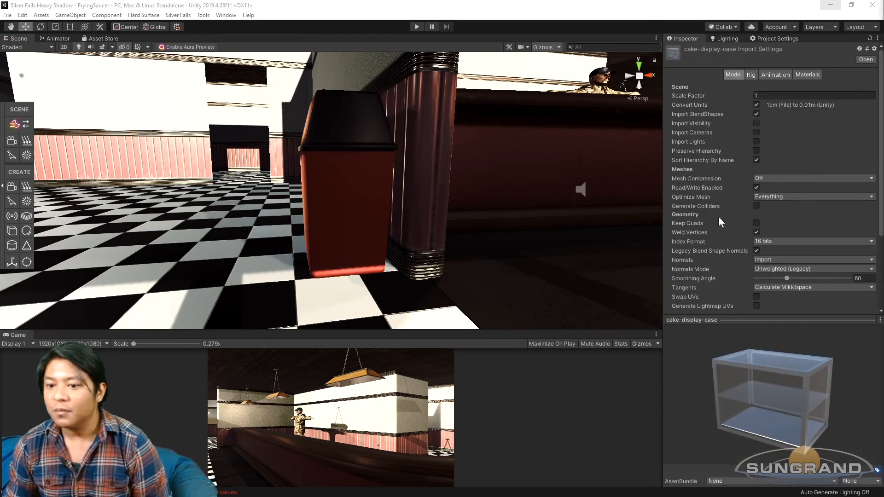
pyautogui.scroll(-3, 601, 172)
pyautogui.keyDown('alt'); pyautogui.moveTo(601, 172); pyautogui.dragTo(461, 237); pyautogui.keyUp('alt')
pyautogui.moveTo(529, 183); pyautogui.dragTo(324, 221, button='middle')
pyautogui.scroll(-5, 324, 221)
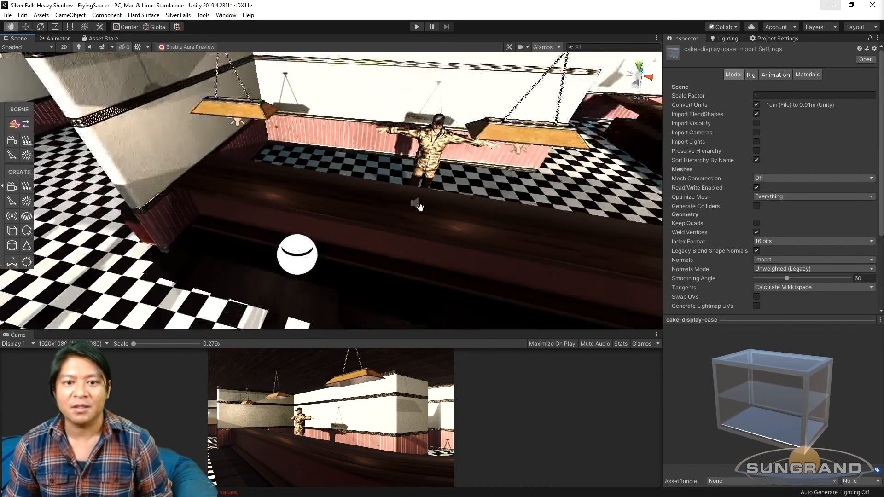
pyautogui.moveTo(653, 161); pyautogui.dragTo(267, 192)
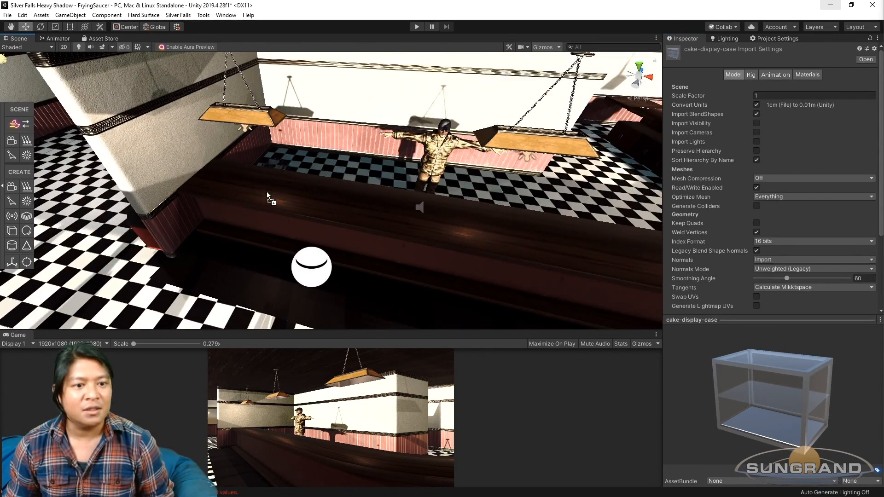
pyautogui.moveTo(235, 217); pyautogui.dragTo(236, 217)
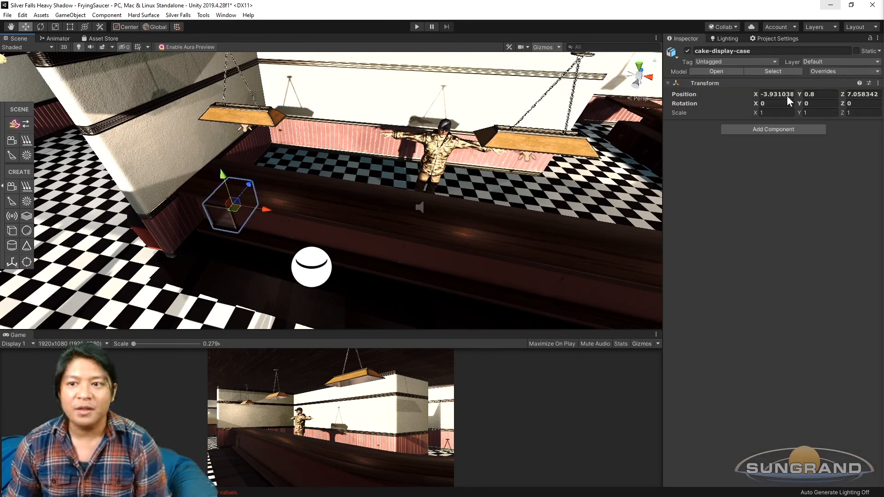
# Set the cake-display-case's Y rotation to 90, then raise and align it so it sits on the counter top beside the wall.
pyautogui.write('180')
pyautogui.press('BackSpace')
pyautogui.press('BackSpace')
pyautogui.write('90')
pyautogui.moveTo(224, 174); pyautogui.dragTo(230, 131)
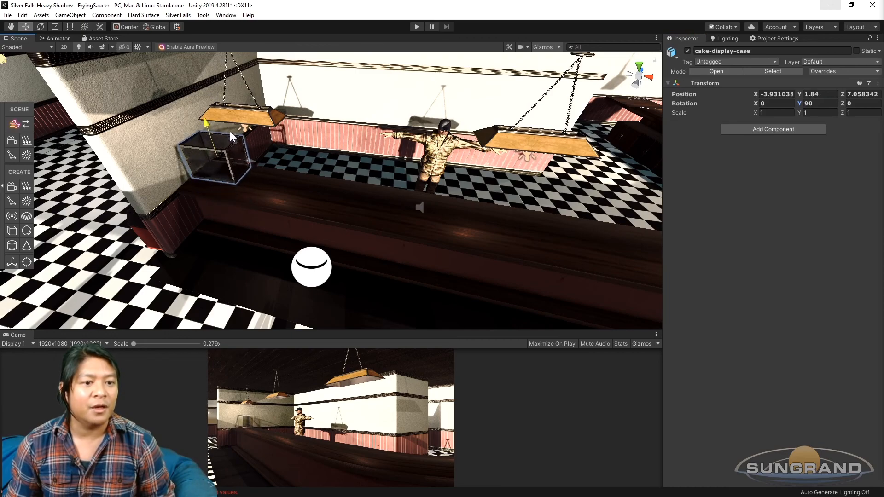
pyautogui.press('f')
pyautogui.keyDown('alt'); pyautogui.moveTo(250, 202); pyautogui.dragTo(269, 172); pyautogui.keyUp('alt')
pyautogui.moveTo(355, 188); pyautogui.dragTo(221, 226)
# Duplicate the cake-display-case and slide the copy along the counter to X -3.155, right beside the first one.
pyautogui.scroll(-5, 322, 232)
pyautogui.keyDown('alt'); pyautogui.moveTo(327, 235); pyautogui.dragTo(499, 228); pyautogui.keyUp('alt')
pyautogui.moveTo(360, 213); pyautogui.dragTo(353, 214, button='middle')
pyautogui.scroll(3, 361, 223)
pyautogui.hotkey('ctrl', 'd')
pyautogui.moveTo(342, 208); pyautogui.dragTo(455, 218)
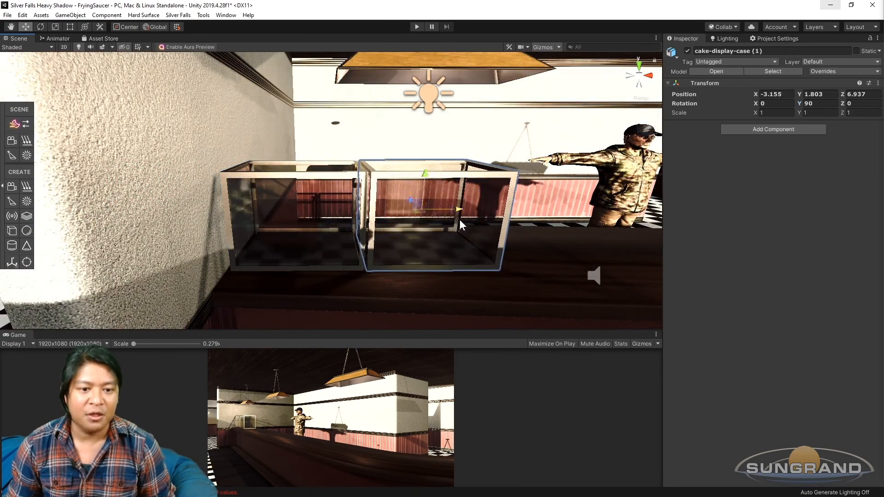
# Place a blinds-2m prop above the booth table near the diner's windows.
pyautogui.scroll(-6, 458, 220)
pyautogui.moveTo(522, 250); pyautogui.dragTo(503, 217, button='middle')
pyautogui.keyDown('alt'); pyautogui.moveTo(503, 217); pyautogui.dragTo(592, 214); pyautogui.keyUp('alt')
pyautogui.scroll(6, 319, 162)
pyautogui.keyDown('alt'); pyautogui.moveTo(321, 167); pyautogui.dragTo(262, 186); pyautogui.keyUp('alt')
pyautogui.keyDown('alt'); pyautogui.moveTo(383, 171); pyautogui.dragTo(298, 171); pyautogui.keyUp('alt')
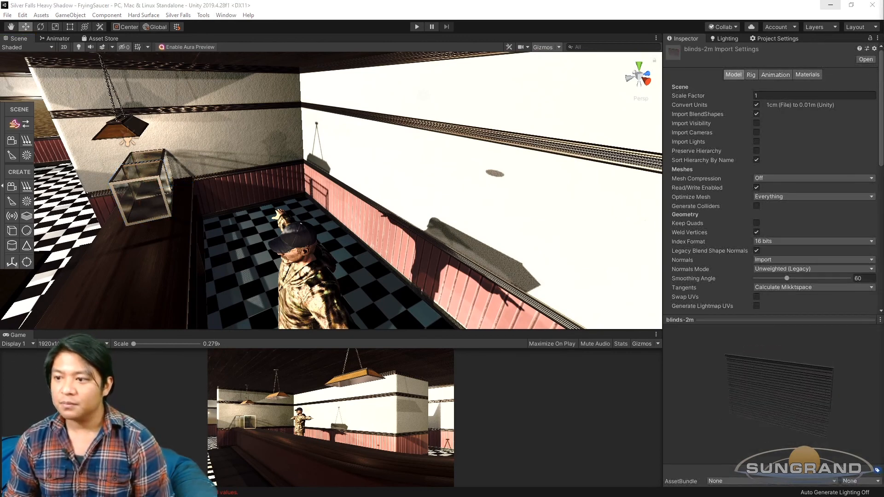
pyautogui.keyDown('alt'); pyautogui.moveTo(351, 144); pyautogui.dragTo(207, 145); pyautogui.keyUp('alt')
pyautogui.moveTo(883, 217); pyautogui.dragTo(162, 216)
pyautogui.moveTo(217, 218); pyautogui.dragTo(197, 149)
pyautogui.press('f')
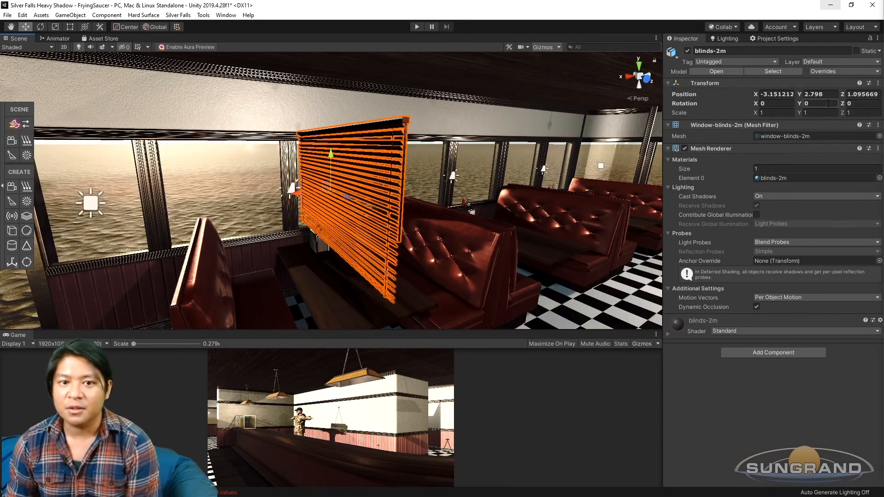
# Set the blinds' Y rotation to 270 and move them to the window wall at X -2.256 and Z 0.188.
pyautogui.write('90')
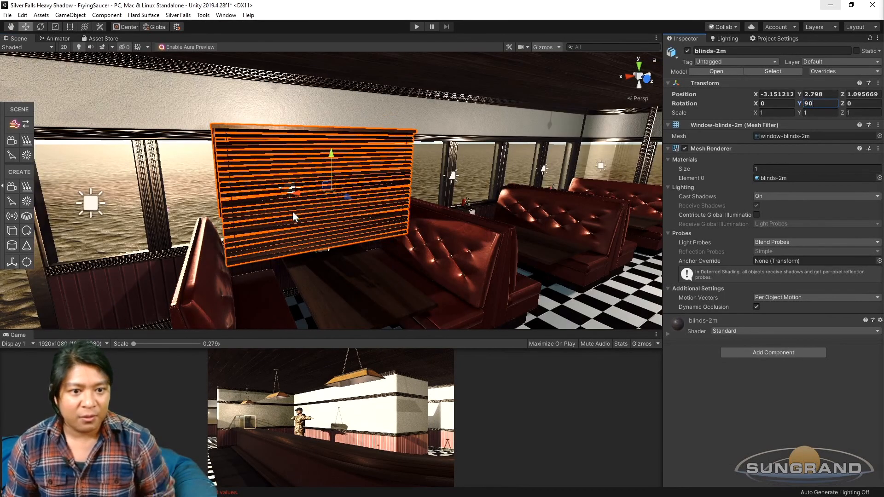
pyautogui.keyDown('alt'); pyautogui.moveTo(294, 216); pyautogui.dragTo(365, 187); pyautogui.keyUp('alt')
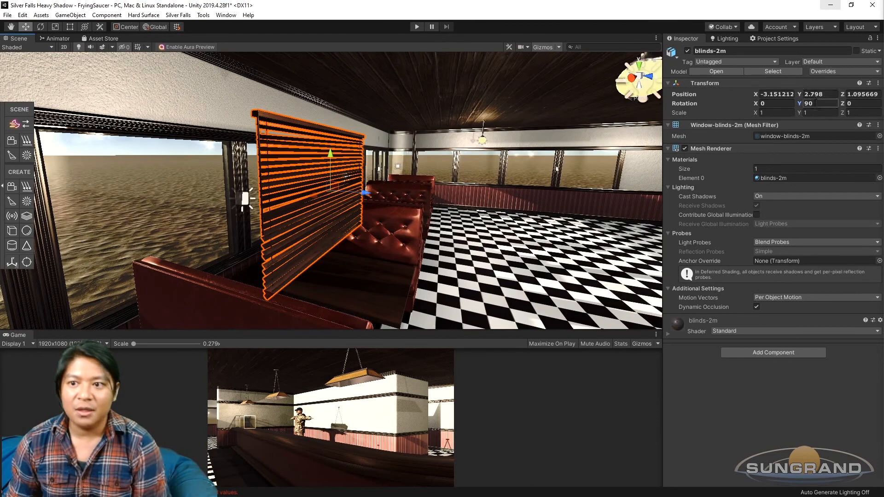
pyautogui.write('270')
pyautogui.moveTo(361, 193); pyautogui.dragTo(289, 194)
pyautogui.keyDown('alt'); pyautogui.moveTo(428, 156); pyautogui.dragTo(333, 186); pyautogui.keyUp('alt')
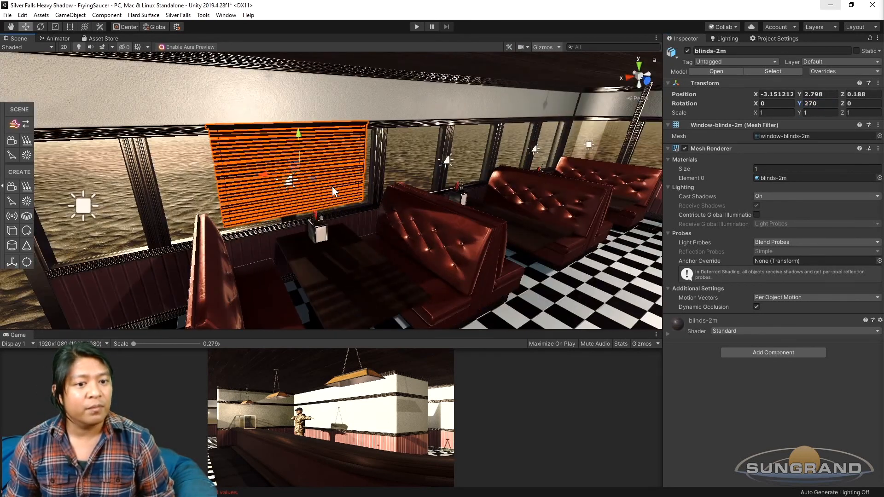
pyautogui.moveTo(260, 179); pyautogui.dragTo(197, 189)
# Scale the blinds to about 0.698 on Z and shift them to Y 2.77 and Z 0.128 to fit the single window opening.
pyautogui.moveTo(197, 189); pyautogui.dragTo(392, 172, button='middle')
pyautogui.keyDown('alt'); pyautogui.moveTo(391, 173); pyautogui.dragTo(328, 170); pyautogui.keyUp('alt')
pyautogui.scroll(5, 328, 170)
pyautogui.moveTo(310, 170); pyautogui.dragTo(323, 167, button='middle')
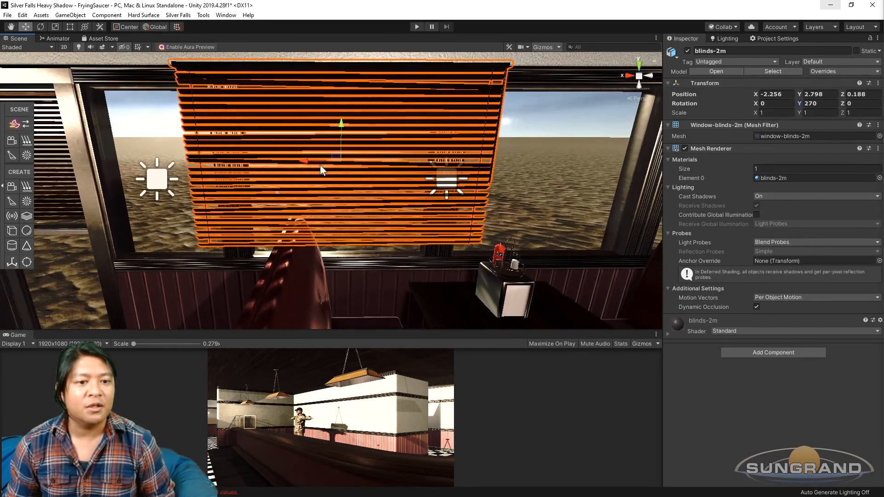
pyautogui.press('r')
pyautogui.moveTo(377, 161); pyautogui.dragTo(335, 214)
pyautogui.press('w')
pyautogui.moveTo(304, 177); pyautogui.dragTo(303, 180)
pyautogui.keyDown('alt'); pyautogui.moveTo(391, 209); pyautogui.dragTo(189, 200); pyautogui.keyUp('alt')
pyautogui.scroll(-6, 312, 256)
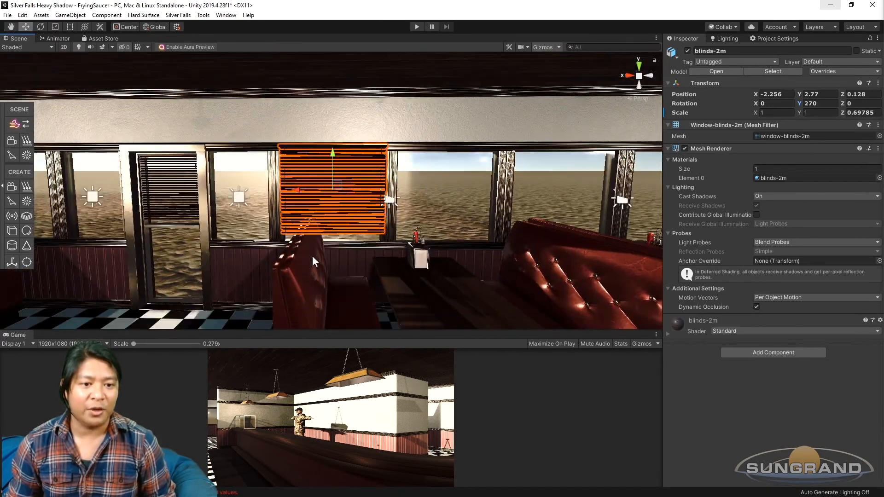
# Examine how the blinds fit the window frame from several angles and compare them with the neighbouring windows along the booths.
pyautogui.click(313, 255)
pyautogui.press('f')
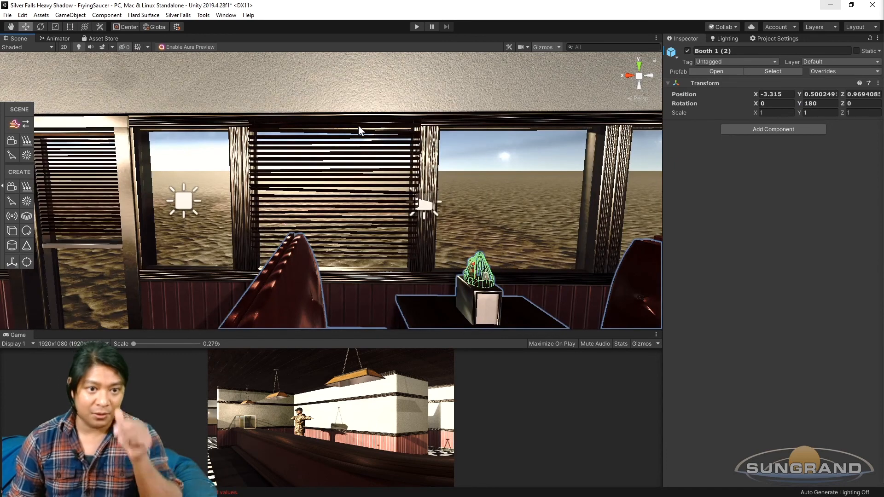
pyautogui.click(358, 129)
pyautogui.keyDown('alt'); pyautogui.moveTo(362, 226); pyautogui.dragTo(342, 191); pyautogui.keyUp('alt')
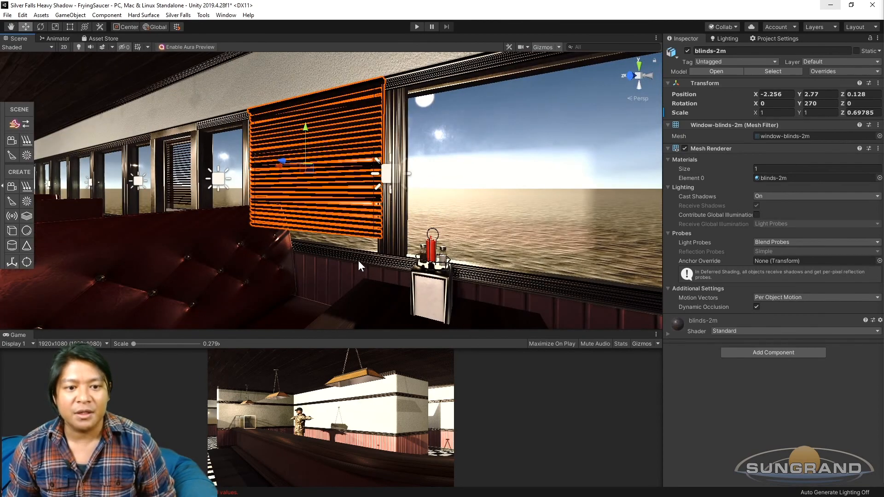
pyautogui.click(358, 258)
pyautogui.scroll(3, 327, 217)
pyautogui.click(335, 228)
pyautogui.scroll(-2, 334, 229)
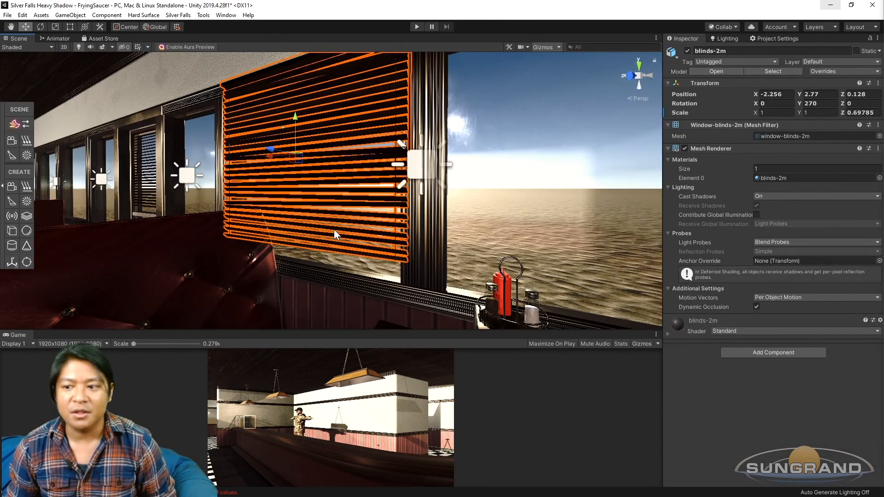
pyautogui.keyDown('alt'); pyautogui.moveTo(329, 196); pyautogui.dragTo(312, 174); pyautogui.keyUp('alt')
pyautogui.keyDown('alt'); pyautogui.moveTo(302, 321); pyautogui.dragTo(261, 134); pyautogui.keyUp('alt')
pyautogui.moveTo(248, 106); pyautogui.dragTo(239, 162, button='right')
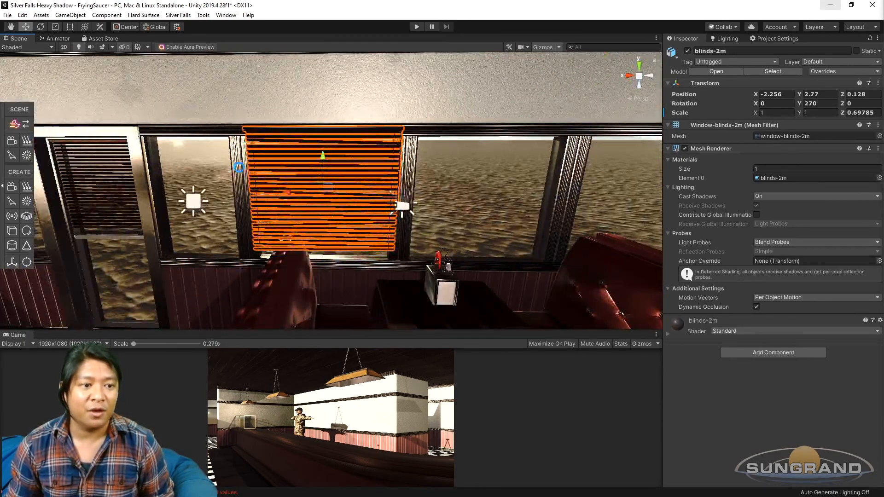
pyautogui.click(384, 270)
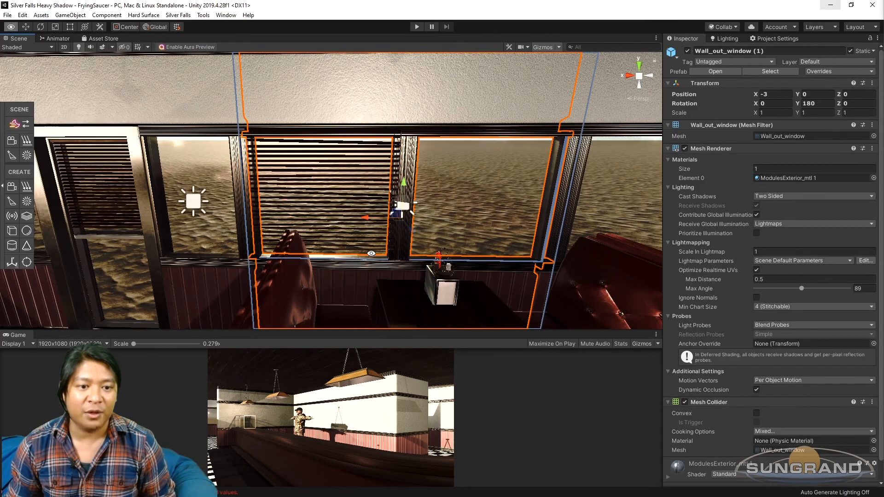
pyautogui.keyDown('alt'); pyautogui.moveTo(371, 253); pyautogui.dragTo(325, 197); pyautogui.keyUp('alt')
pyautogui.moveTo(325, 198); pyautogui.dragTo(244, 156, button='middle')
pyautogui.keyDown('alt'); pyautogui.moveTo(244, 156); pyautogui.dragTo(317, 176); pyautogui.keyUp('alt')
pyautogui.scroll(-3, 317, 176)
pyautogui.moveTo(317, 176); pyautogui.dragTo(284, 168, button='middle')
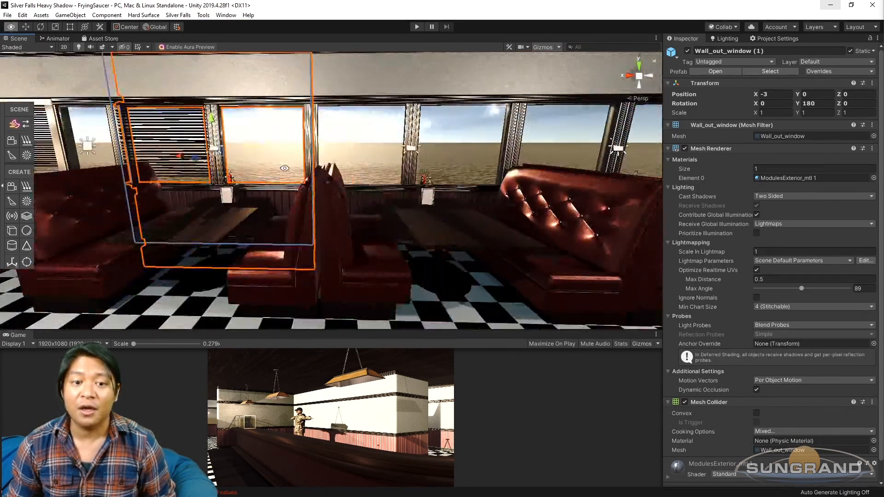
# Find the cheque-wheel model, place it on the diner counter and raise it to Y 1.522 so it stands on the top.
pyautogui.keyDown('alt'); pyautogui.moveTo(285, 168); pyautogui.dragTo(443, 202); pyautogui.keyUp('alt')
pyautogui.scroll(-3, 492, 221)
pyautogui.moveTo(492, 222); pyautogui.dragTo(364, 184, button='middle')
pyautogui.keyDown('alt'); pyautogui.moveTo(364, 184); pyautogui.dragTo(492, 207); pyautogui.keyUp('alt')
pyautogui.moveTo(492, 207); pyautogui.dragTo(504, 211, button='middle')
pyautogui.keyDown('alt'); pyautogui.moveTo(505, 211); pyautogui.dragTo(874, 239); pyautogui.keyUp('alt')
pyautogui.press('Down')
pyautogui.press('Down')
pyautogui.press('Up')
pyautogui.moveTo(883, 184); pyautogui.dragTo(400, 155)
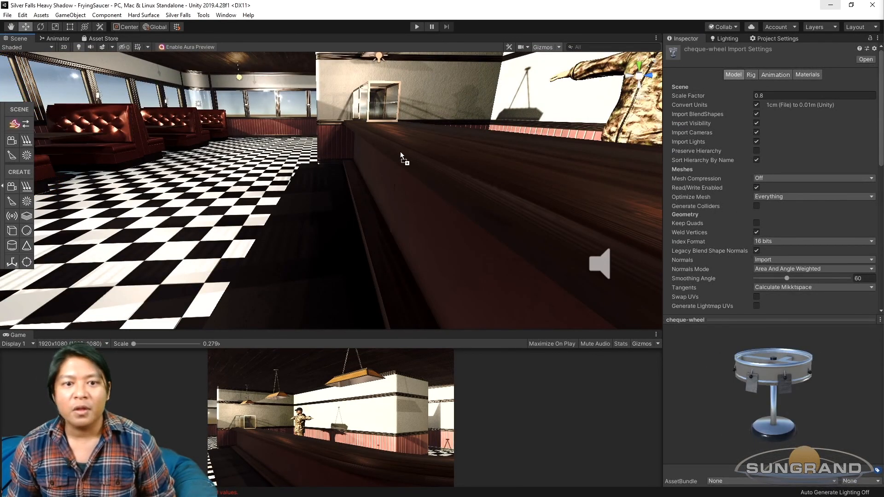
pyautogui.moveTo(398, 228); pyautogui.dragTo(409, 94)
pyautogui.press('f')
# Add a Mesh Collider component to the diner's counter-cabinet object.
pyautogui.keyDown('alt'); pyautogui.moveTo(295, 152); pyautogui.dragTo(355, 140); pyautogui.keyUp('alt')
pyautogui.scroll(-6, 355, 143)
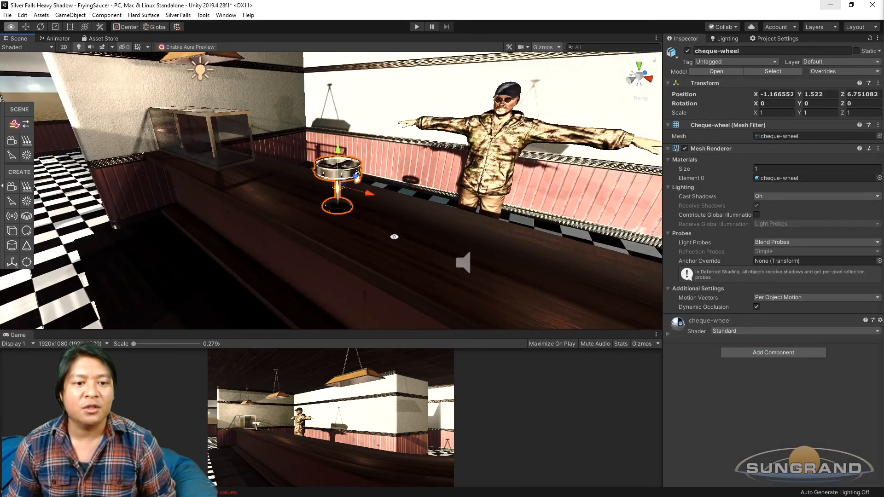
pyautogui.keyDown('alt'); pyautogui.moveTo(392, 236); pyautogui.dragTo(297, 256); pyautogui.keyUp('alt')
pyautogui.click(293, 257)
pyautogui.click(314, 249)
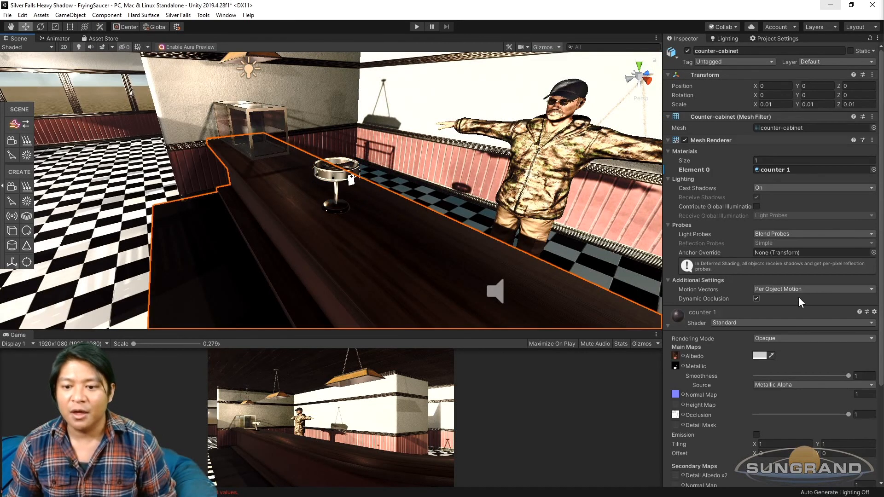
pyautogui.scroll(-5, 801, 303)
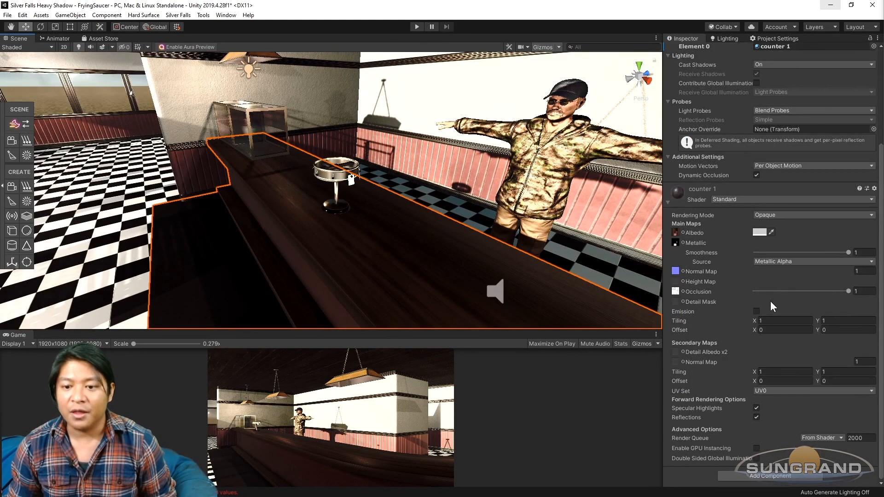
pyautogui.click(754, 476)
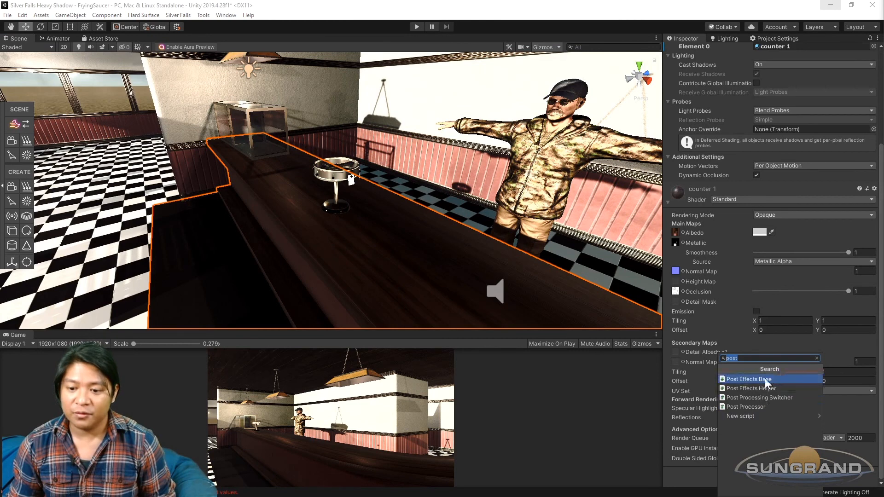
pyautogui.write('mesh')
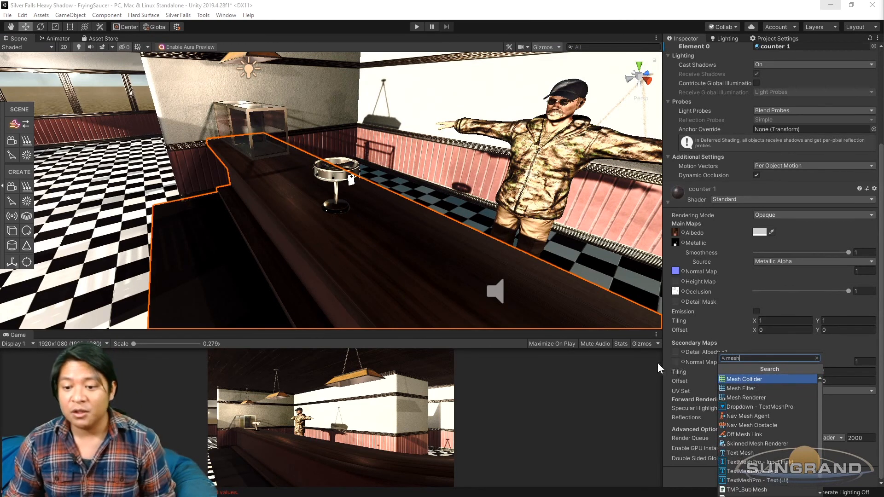
pyautogui.click(747, 380)
pyautogui.scroll(-6, 527, 244)
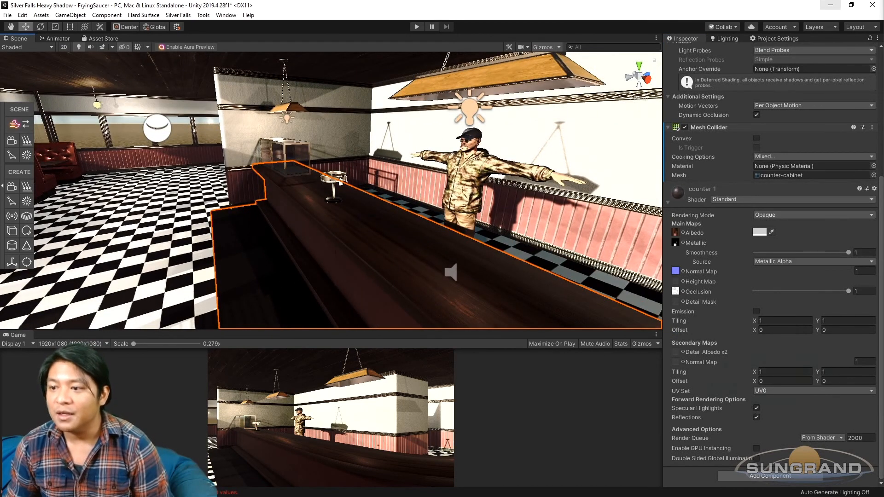
# Find the coffee-pot model and place it on the counter beside the cheque wheel, at about X -0.67, Y 1.59, Z 6.69.
pyautogui.click(341, 182)
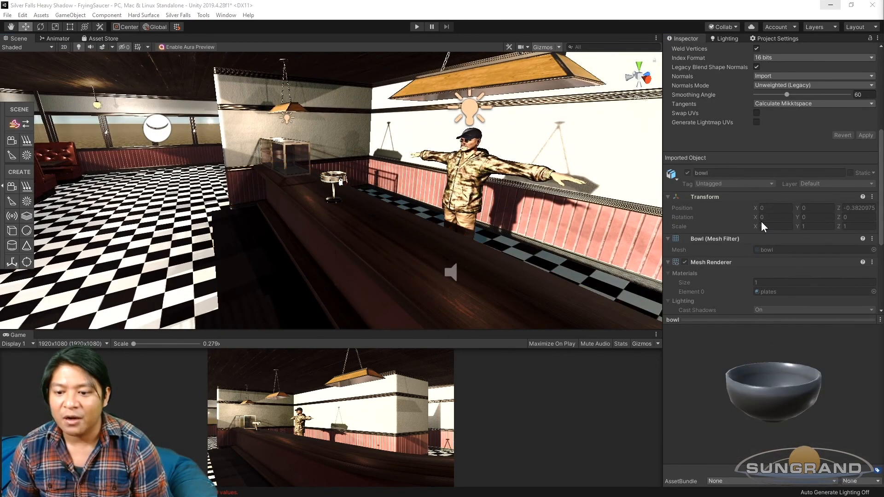
pyautogui.press('Down')
pyautogui.press('Down')
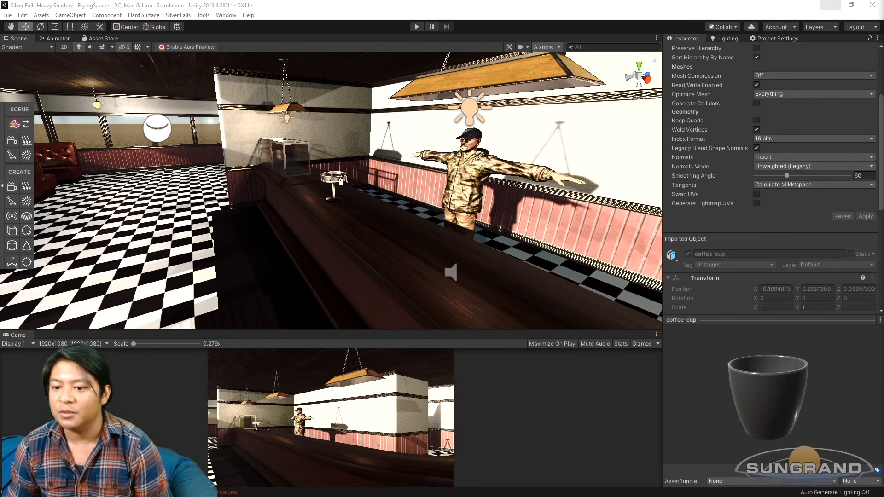
pyautogui.press('Down')
pyautogui.press('Down')
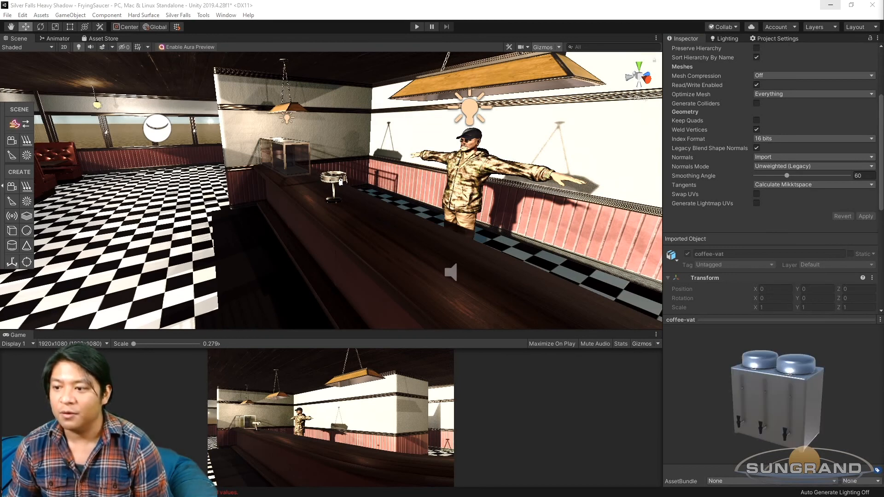
pyautogui.keyDown('alt'); pyautogui.moveTo(493, 216); pyautogui.dragTo(501, 222); pyautogui.keyUp('alt')
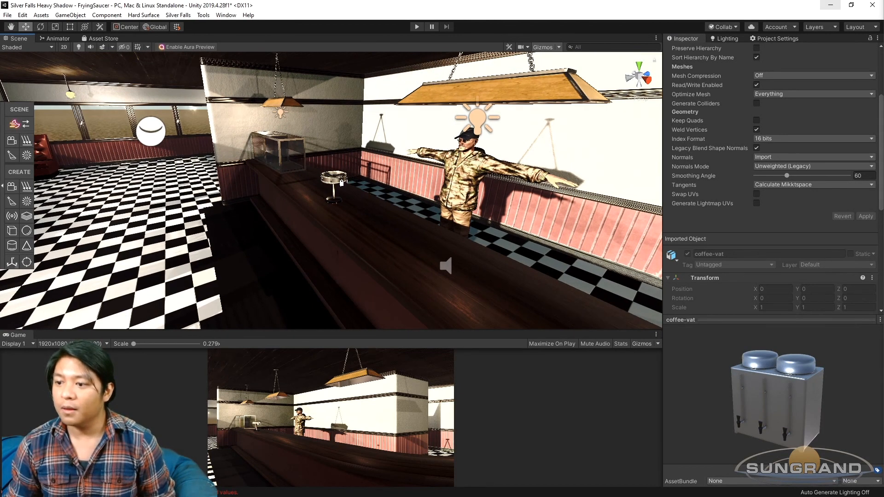
pyautogui.press('Up')
pyautogui.moveTo(883, 184); pyautogui.dragTo(368, 245)
pyautogui.press('f')
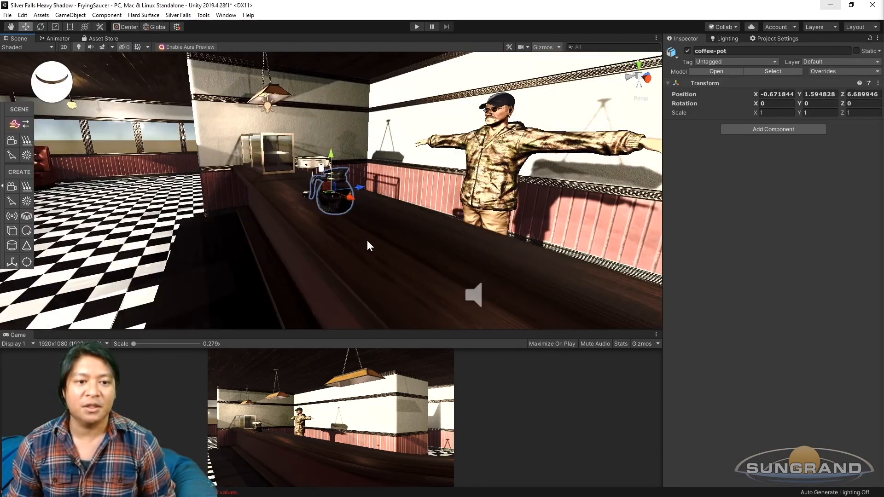
# Place the coffee-vat model on the counter next to the coffee pot and set its Y rotation to 90.
pyautogui.click(773, 71)
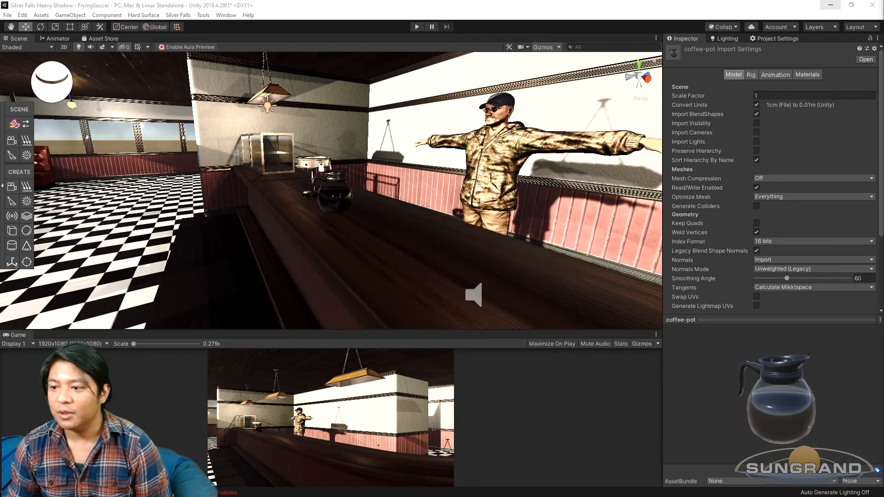
pyautogui.press('Down')
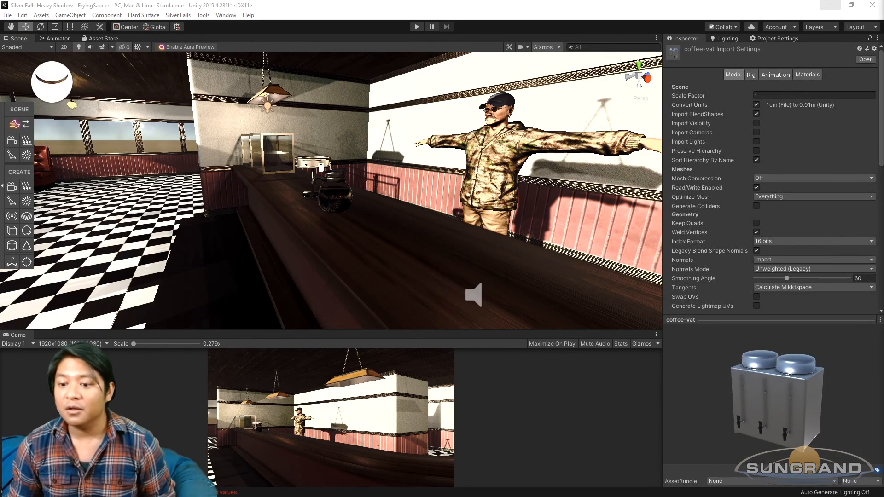
pyautogui.moveTo(673, 52); pyautogui.dragTo(385, 230)
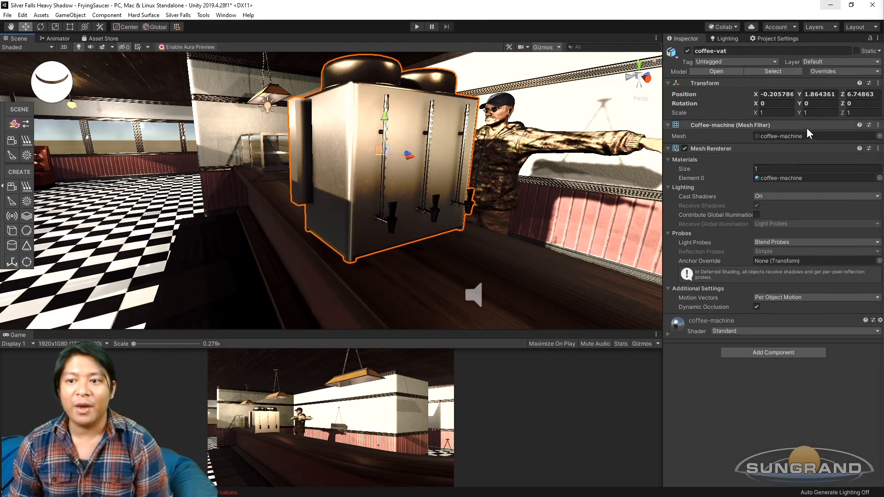
pyautogui.write('180')
pyautogui.keyDown('alt'); pyautogui.moveTo(412, 225); pyautogui.dragTo(776, 134); pyautogui.keyUp('alt')
pyautogui.doubleClick(819, 104)
pyautogui.write('90')
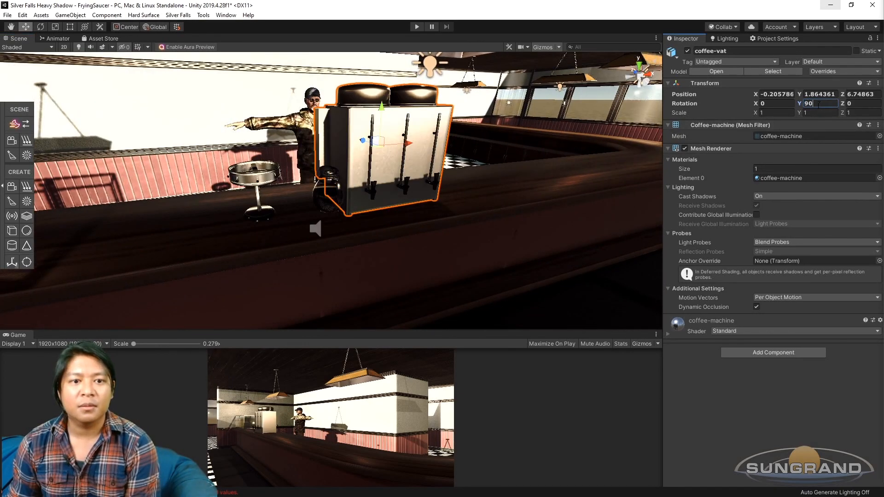
# Examine the previews of the following diner models, including the condiment bottle, fridge-freezer, front door, industrial cooker and knife magnet.
pyautogui.keyDown('alt'); pyautogui.moveTo(524, 208); pyautogui.dragTo(876, 226); pyautogui.keyUp('alt')
pyautogui.press('Down')
pyautogui.press('Down')
pyautogui.press('Down')
pyautogui.press('Down')
pyautogui.press('Down')
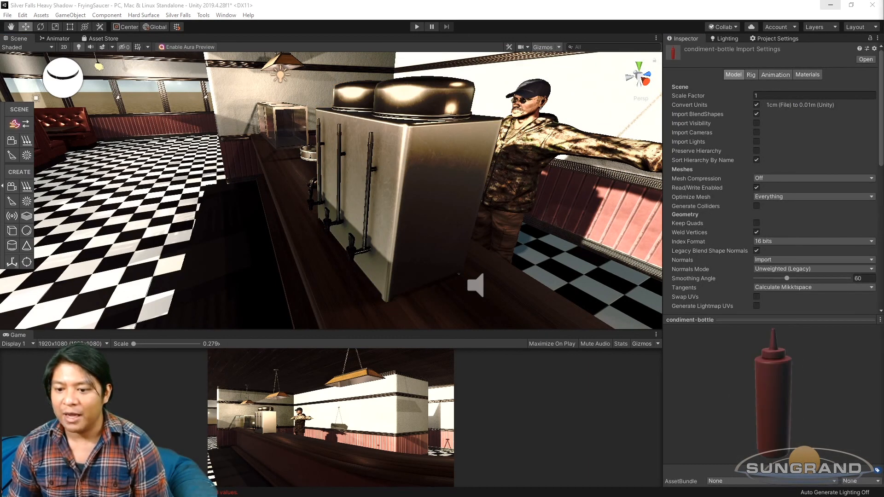
pyautogui.press('Up')
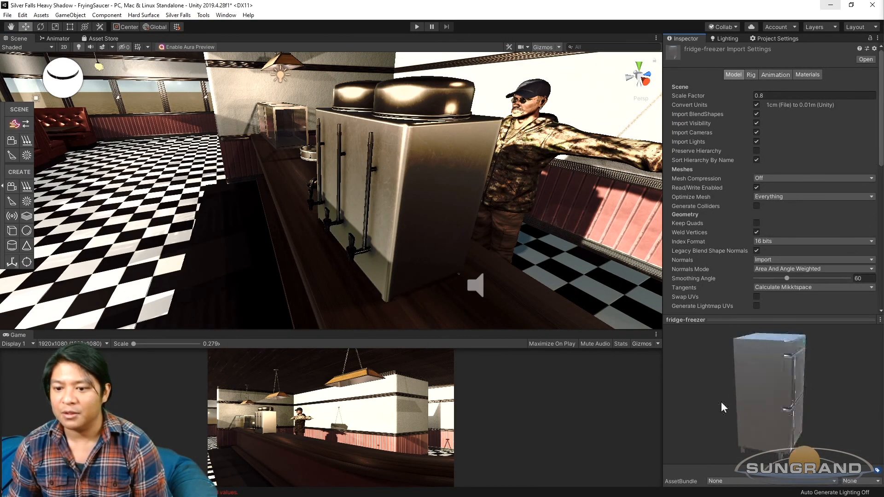
pyautogui.press('Down')
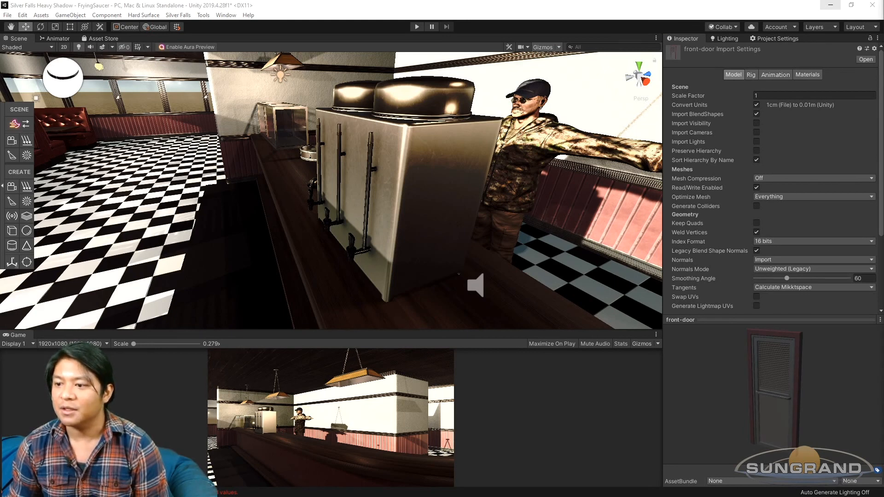
pyautogui.press('Down')
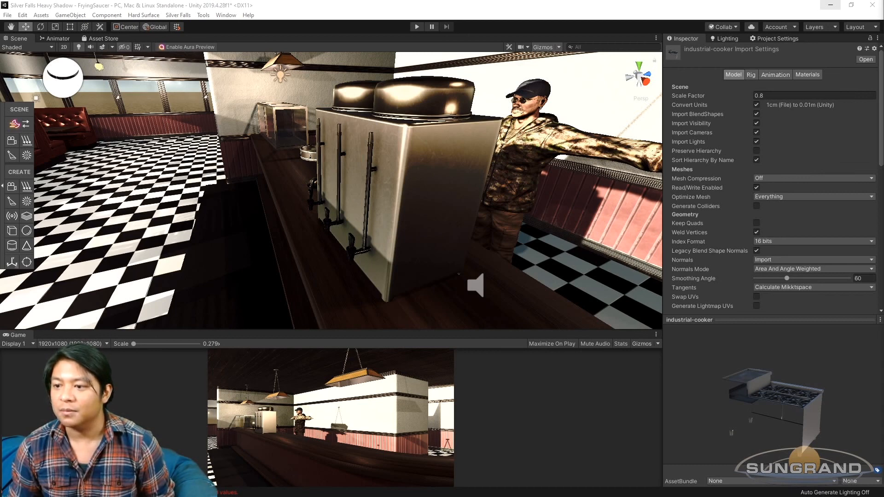
pyautogui.press('Down')
pyautogui.moveTo(769, 388); pyautogui.dragTo(833, 382)
pyautogui.moveTo(772, 395)
pyautogui.mouseDown()
pyautogui.moveTo(771, 435)
pyautogui.moveTo(781, 399)
pyautogui.mouseUp()
pyautogui.scroll(-3, 416, 209)
pyautogui.keyDown('alt'); pyautogui.moveTo(447, 237); pyautogui.dragTo(470, 217); pyautogui.keyUp('alt')
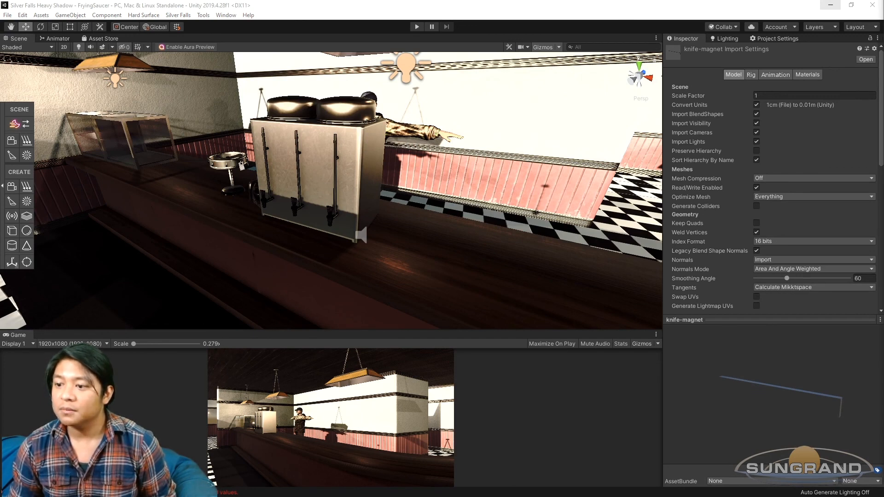
# Place the milkshake-machine model on the counter beside the coffee vat and set its Y rotation to 270.
pyautogui.press('Down')
pyautogui.press('Down')
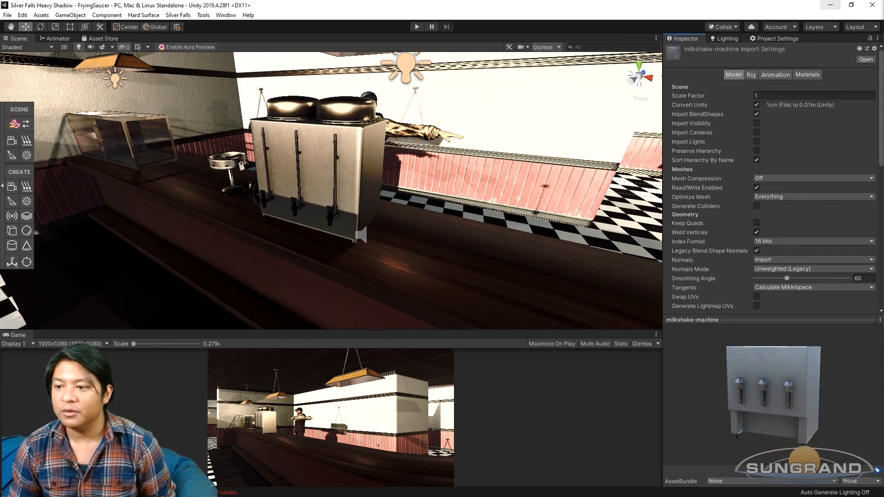
pyautogui.moveTo(599, 276); pyautogui.dragTo(543, 230)
pyautogui.scroll(-4, 443, 237)
pyautogui.write('180')
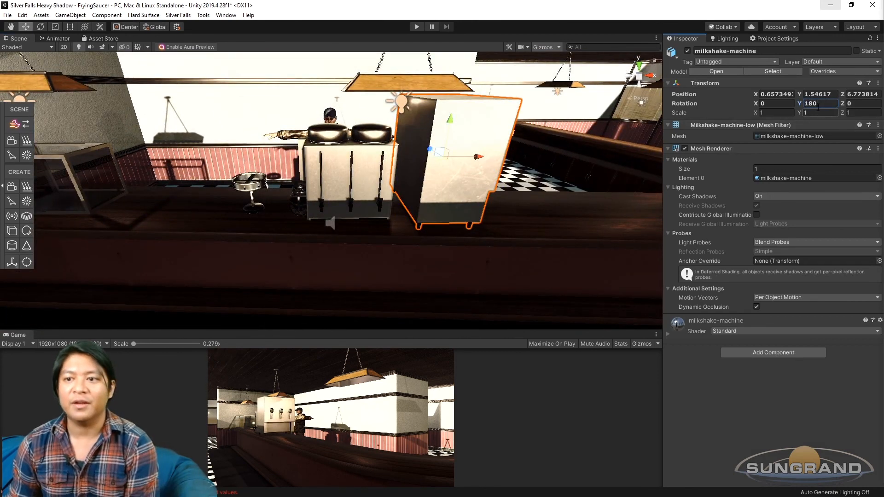
pyautogui.write('90')
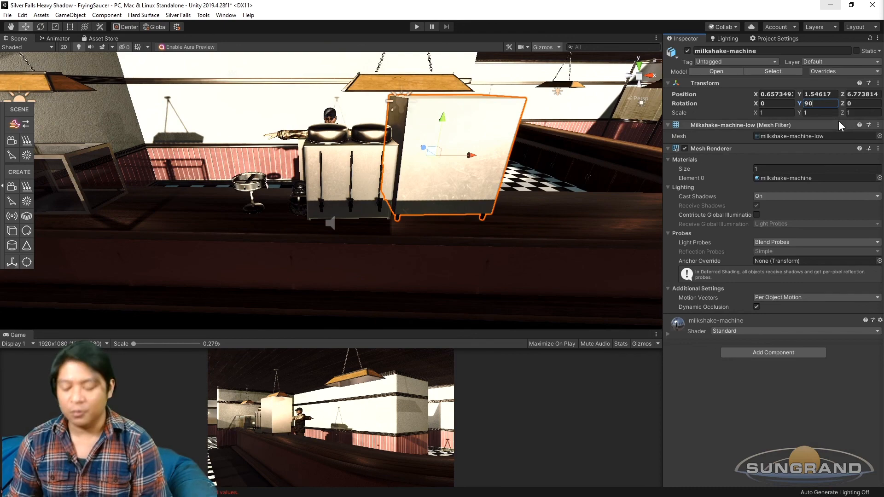
pyautogui.press('BackSpace')
pyautogui.press('BackSpace')
pyautogui.write('270')
pyautogui.keyDown('alt'); pyautogui.moveTo(550, 211); pyautogui.dragTo(502, 234); pyautogui.keyUp('alt')
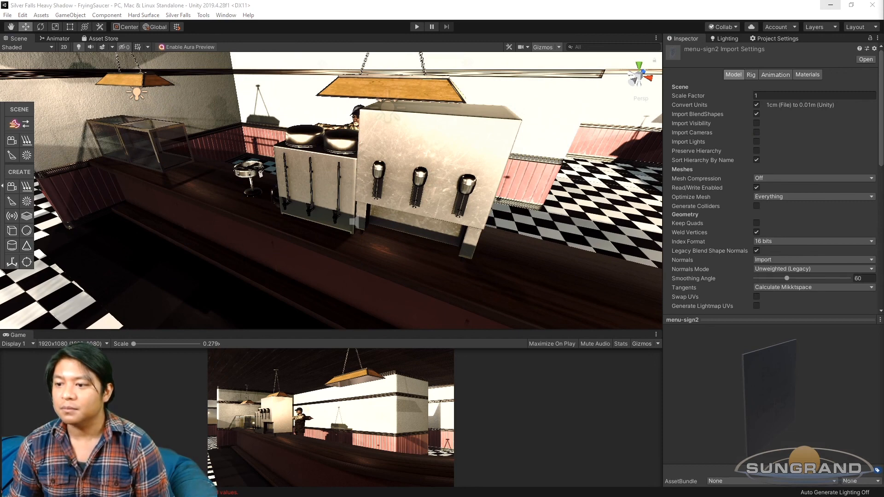
# Find the register model, place it on the counter between the cake display case and cheque wheel, and set its Y rotation to 180.
pyautogui.press('Down')
pyautogui.press('Down')
pyautogui.press('Down')
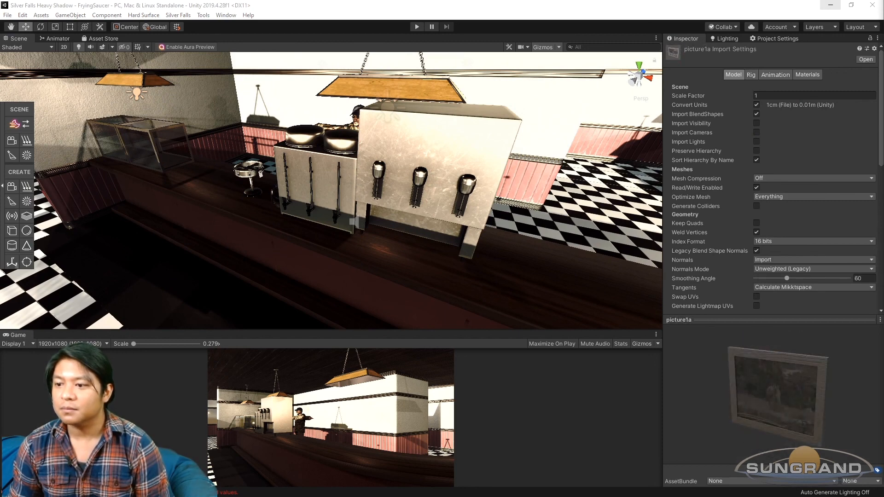
pyautogui.press('Down')
pyautogui.press('Down')
pyautogui.moveTo(747, 333); pyautogui.dragTo(816, 397)
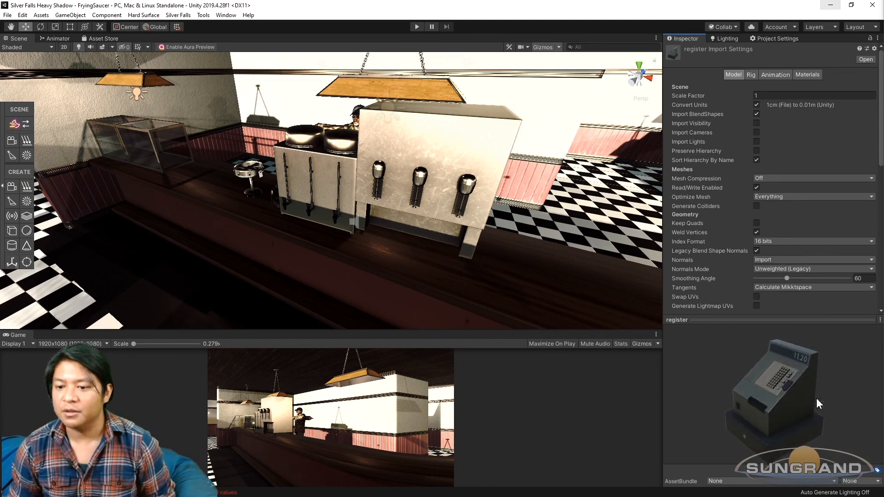
pyautogui.moveTo(711, 347); pyautogui.dragTo(718, 401)
pyautogui.moveTo(672, 52); pyautogui.dragTo(209, 159)
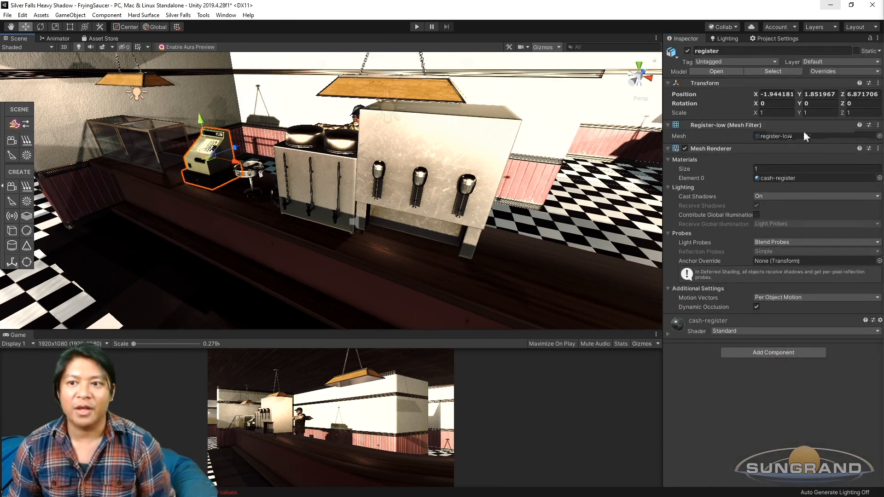
pyautogui.write('180')
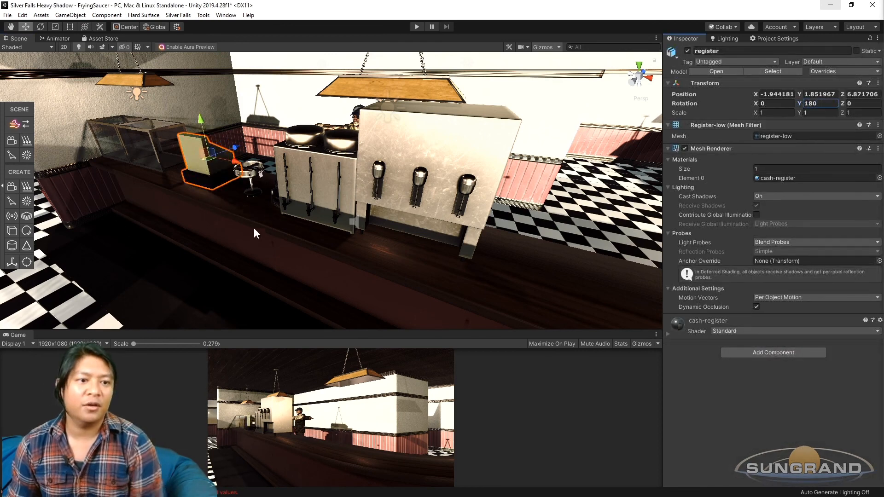
# Move the register along the counter towards the cake display case, to X -2.421 and Z 6.927.
pyautogui.click(233, 150)
pyautogui.press('f')
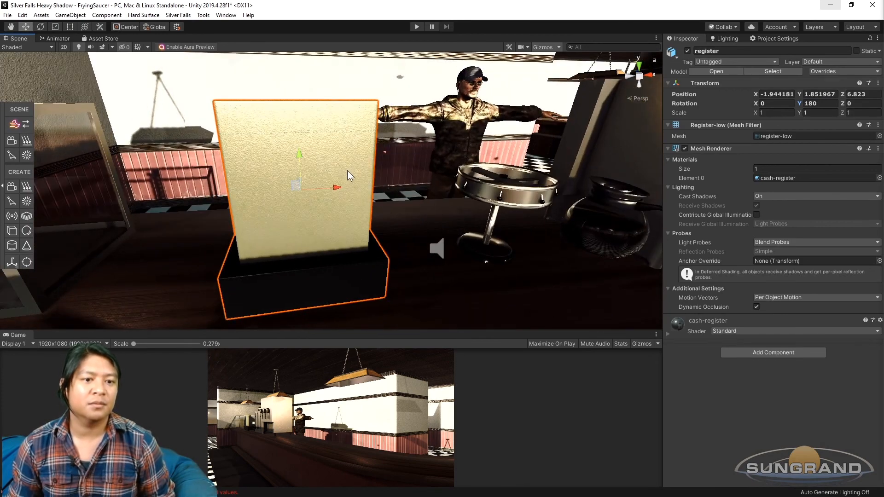
pyautogui.scroll(-5, 348, 173)
pyautogui.moveTo(350, 187); pyautogui.dragTo(281, 198)
pyautogui.press('f')
pyautogui.keyDown('alt'); pyautogui.moveTo(488, 209); pyautogui.dragTo(175, 221); pyautogui.keyUp('alt')
pyautogui.moveTo(375, 192); pyautogui.dragTo(388, 201)
pyautogui.scroll(-5, 450, 203)
pyautogui.keyDown('alt'); pyautogui.moveTo(450, 207); pyautogui.dragTo(299, 228); pyautogui.keyUp('alt')
pyautogui.keyDown('alt'); pyautogui.moveTo(106, 217); pyautogui.dragTo(356, 215); pyautogui.keyUp('alt')
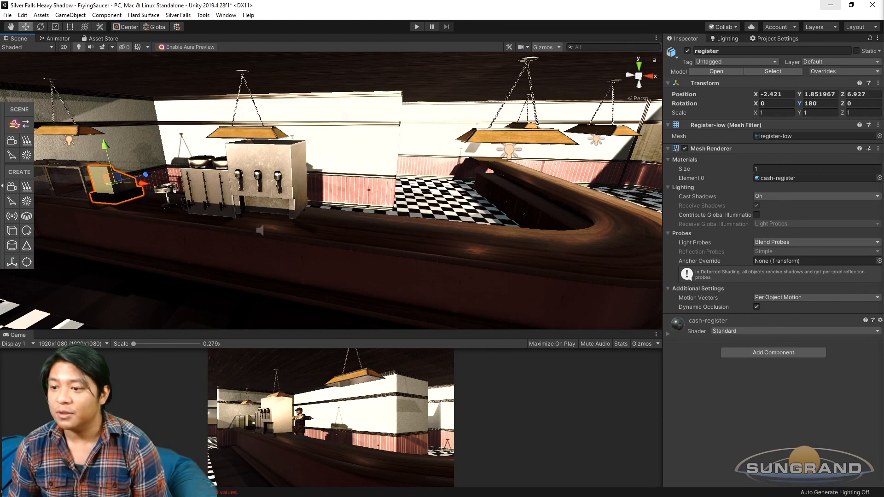
# Find the round-table model and place it on the open floor between the curved end of the counter and the windows.
pyautogui.moveTo(800, 351); pyautogui.dragTo(782, 401)
pyautogui.scroll(-5, 568, 250)
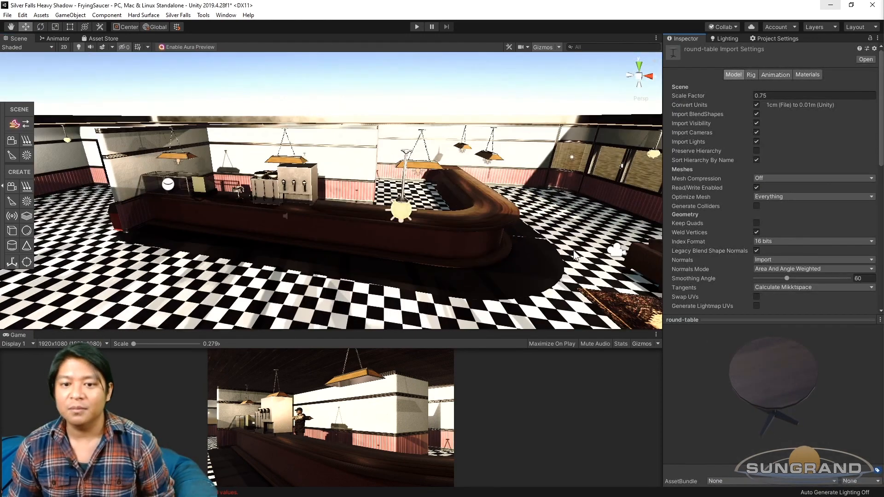
pyautogui.keyDown('alt'); pyautogui.moveTo(568, 253); pyautogui.dragTo(549, 243); pyautogui.keyUp('alt')
pyautogui.moveTo(361, 313); pyautogui.dragTo(562, 222)
pyautogui.press('f')
pyautogui.keyDown('alt'); pyautogui.moveTo(391, 219); pyautogui.dragTo(468, 304); pyautogui.keyUp('alt')
pyautogui.keyDown('alt'); pyautogui.moveTo(469, 304); pyautogui.dragTo(430, 130, button='right'); pyautogui.keyUp('alt')
pyautogui.moveTo(276, 226); pyautogui.dragTo(449, 199, button='middle')
pyautogui.keyDown('alt'); pyautogui.moveTo(446, 195); pyautogui.dragTo(420, 211); pyautogui.keyUp('alt')
pyautogui.keyDown('alt'); pyautogui.moveTo(419, 211); pyautogui.dragTo(419, 229, button='right'); pyautogui.keyUp('alt')
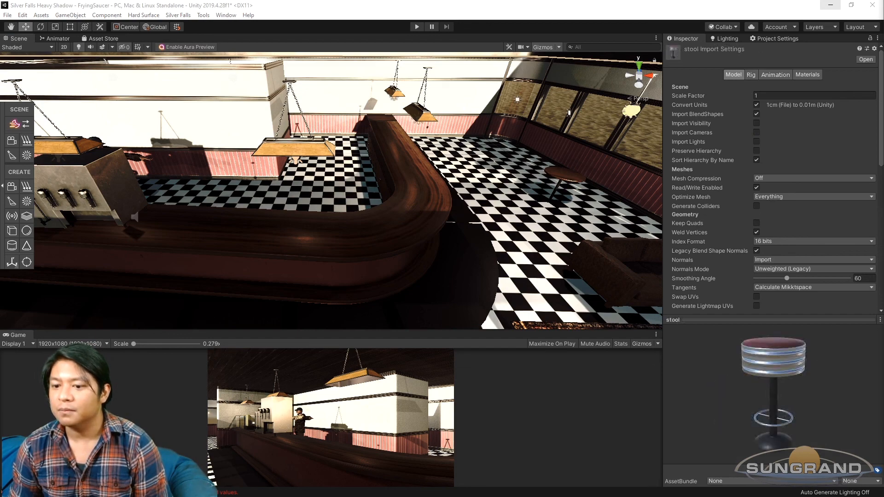
# Place the stool model on the floor in front of the counter, at about X 3.62, Y 0.505, Z 5.64.
pyautogui.scroll(-3, 444, 240)
pyautogui.moveTo(444, 241); pyautogui.dragTo(510, 224, button='middle')
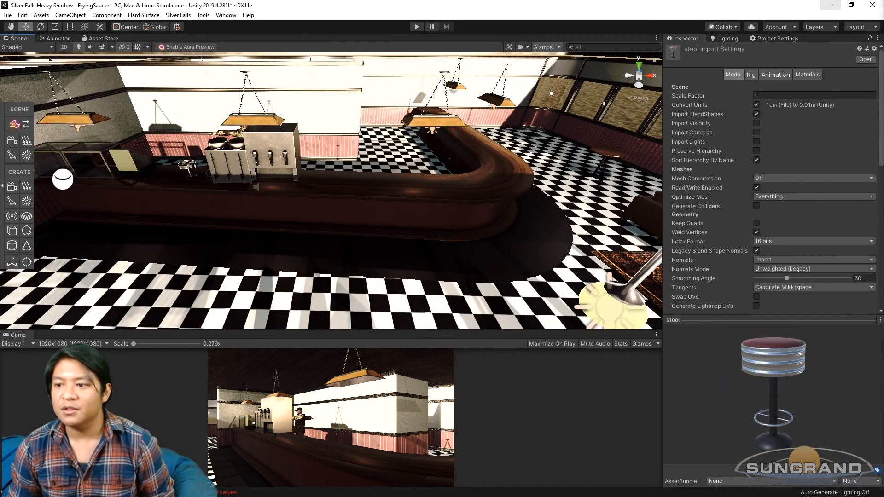
pyautogui.moveTo(545, 248); pyautogui.dragTo(445, 276)
pyautogui.press('f')
pyautogui.scroll(-5, 324, 219)
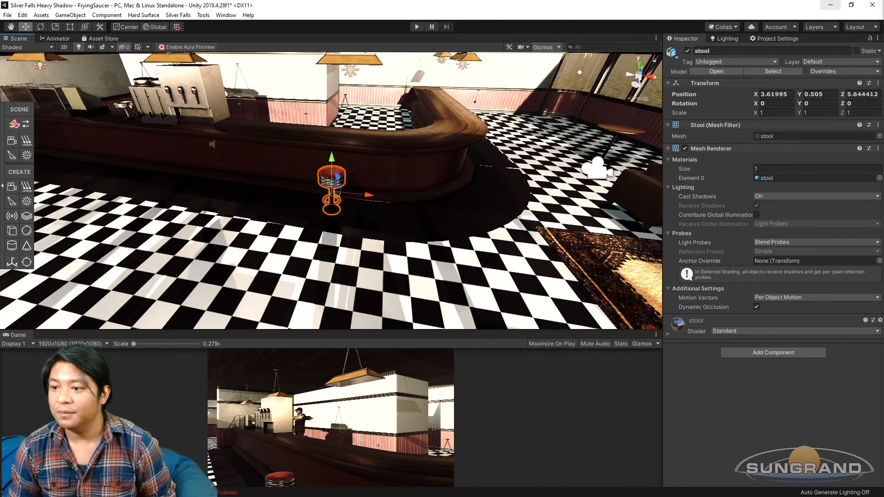
# Move the SFC_Dodger character out from behind the counter to the floor beside the stool as a height reference.
pyautogui.moveTo(789, 365); pyautogui.dragTo(702, 396)
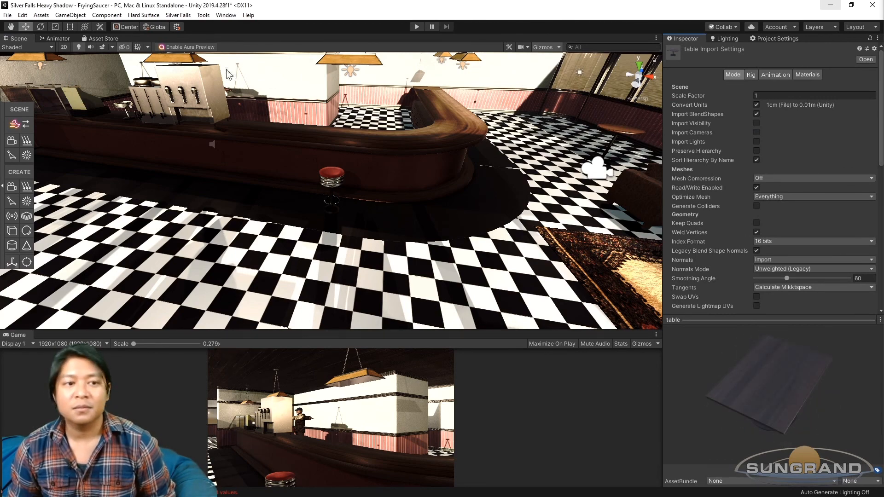
pyautogui.moveTo(232, 70); pyautogui.dragTo(478, 183, button='middle')
pyautogui.keyDown('alt'); pyautogui.moveTo(479, 183); pyautogui.dragTo(333, 168); pyautogui.keyUp('alt')
pyautogui.click(388, 131)
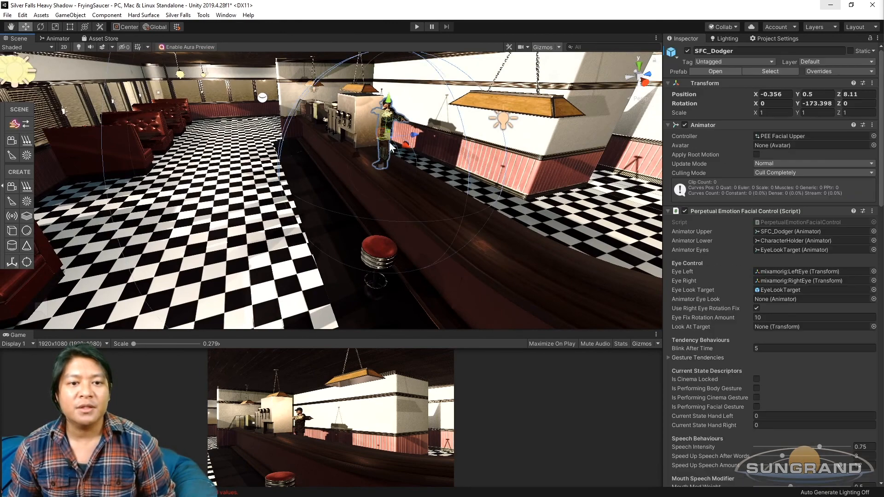
pyautogui.moveTo(405, 155); pyautogui.dragTo(417, 225)
pyautogui.moveTo(339, 211); pyautogui.dragTo(397, 249)
pyautogui.scroll(5, 293, 255)
# Set the transform handle to pivot and scale the stool to about 1.03 in X and Z and 1.107 in Y.
pyautogui.click(321, 239)
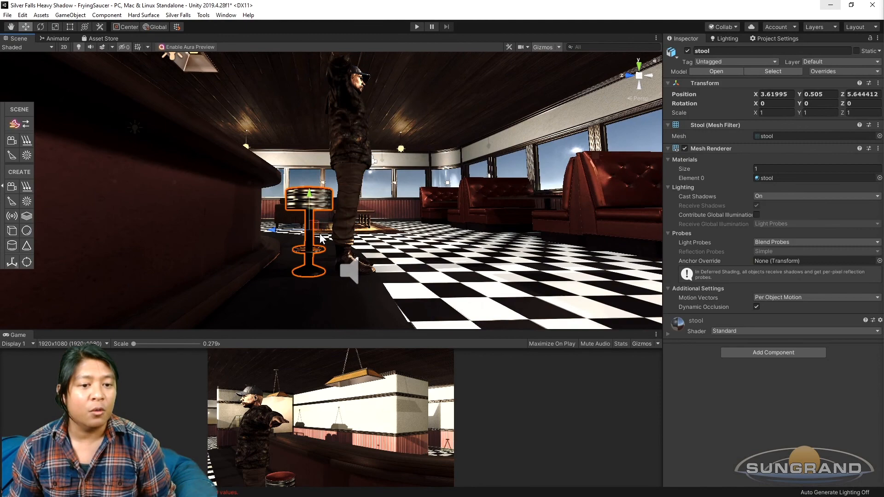
pyautogui.click(127, 28)
pyautogui.keyDown('alt'); pyautogui.moveTo(294, 230); pyautogui.dragTo(288, 255); pyautogui.keyUp('alt')
pyautogui.press('r')
pyautogui.keyDown('alt'); pyautogui.moveTo(232, 210); pyautogui.dragTo(419, 235); pyautogui.keyUp('alt')
# Raise the height of the connected counter sections together, to a Y scale of about 1.147.
pyautogui.click(305, 206)
pyautogui.keyDown('alt'); pyautogui.moveTo(551, 215); pyautogui.dragTo(458, 156); pyautogui.keyUp('alt')
pyautogui.keyDown('shift'); pyautogui.click(451, 249); pyautogui.keyUp('shift')
pyautogui.keyDown('alt'); pyautogui.moveTo(403, 192); pyautogui.dragTo(219, 261); pyautogui.keyUp('alt')
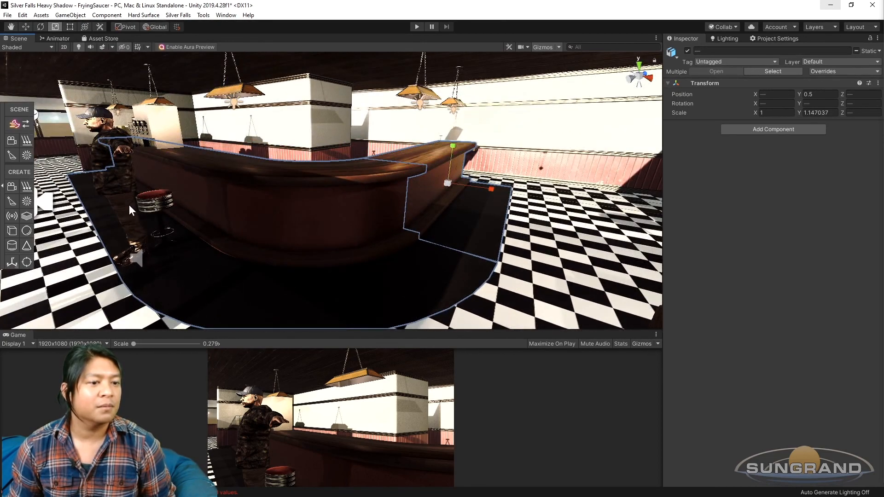
# Rotate the character to face the counter and move it up close to the counter's front.
pyautogui.click(130, 207)
pyautogui.press('e')
pyautogui.moveTo(158, 268); pyautogui.dragTo(797, 267)
pyautogui.press('w')
pyautogui.moveTo(168, 249); pyautogui.dragTo(517, 211)
# Scale the counter sections' height to about 1.088 in Y, undoing the stray change and checking the counter against the character.
pyautogui.click(444, 227)
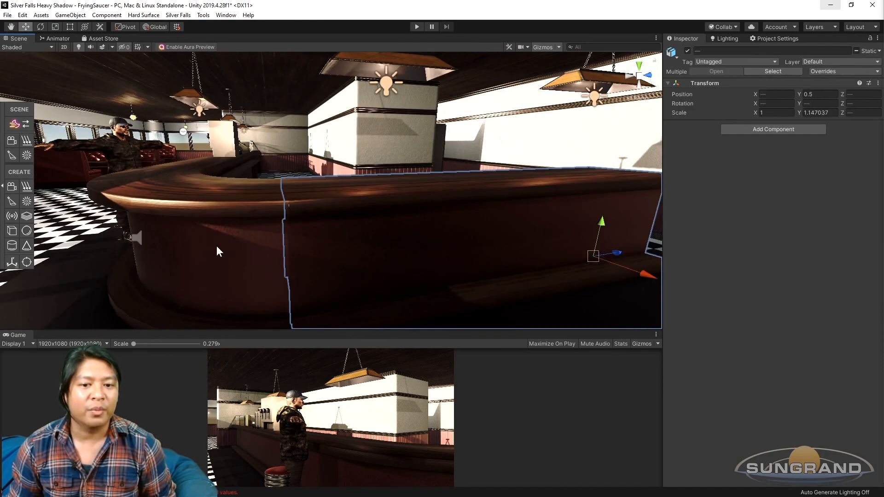
pyautogui.keyDown('shift'); pyautogui.click(213, 245); pyautogui.keyUp('shift')
pyautogui.keyDown('alt'); pyautogui.moveTo(212, 246); pyautogui.dragTo(395, 237); pyautogui.keyUp('alt')
pyautogui.press('r')
pyautogui.keyDown('alt'); pyautogui.moveTo(167, 174); pyautogui.dragTo(257, 260); pyautogui.keyUp('alt')
pyautogui.hotkey('ctrl', 'z')
pyautogui.click(333, 226)
pyautogui.press('w')
pyautogui.press('f')
pyautogui.keyDown('alt'); pyautogui.moveTo(296, 238); pyautogui.dragTo(272, 241); pyautogui.keyUp('alt')
pyautogui.keyDown('alt'); pyautogui.moveTo(317, 218); pyautogui.dragTo(339, 195); pyautogui.keyUp('alt')
pyautogui.click(222, 162)
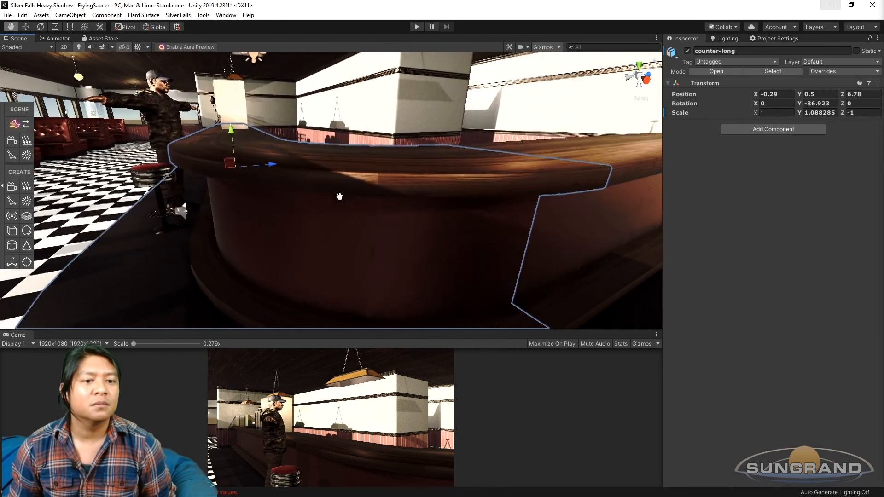
# Select the adjoining counter sections together and adjust their height scale against the character.
pyautogui.click(463, 224)
pyautogui.keyDown('shift'); pyautogui.click(551, 224); pyautogui.keyUp('shift')
pyautogui.keyDown('alt'); pyautogui.moveTo(418, 241); pyautogui.dragTo(351, 203); pyautogui.keyUp('alt')
pyautogui.press('r')
pyautogui.keyDown('alt'); pyautogui.moveTo(458, 215); pyautogui.dragTo(448, 241); pyautogui.keyUp('alt')
pyautogui.keyDown('alt'); pyautogui.moveTo(540, 180); pyautogui.dragTo(510, 200); pyautogui.keyUp('alt')
pyautogui.click(508, 210)
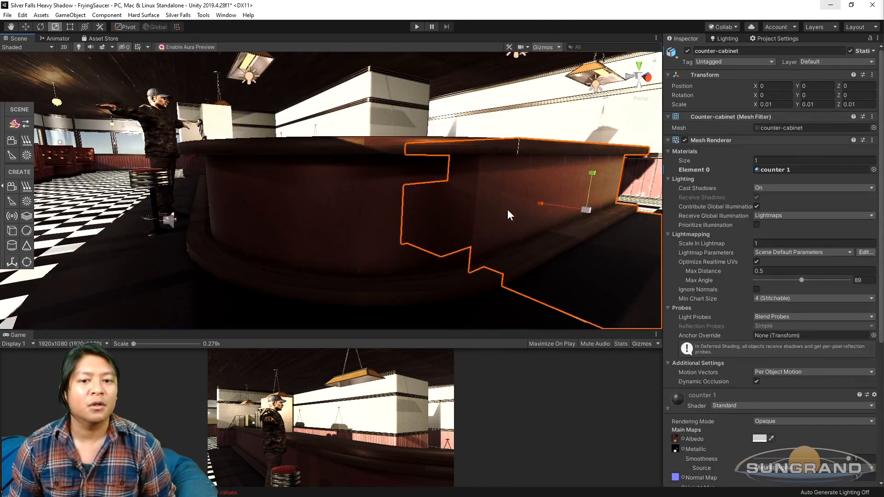
pyautogui.keyDown('shift'); pyautogui.click(270, 200); pyautogui.keyUp('shift')
pyautogui.keyDown('alt'); pyautogui.moveTo(269, 200); pyautogui.dragTo(299, 198); pyautogui.keyUp('alt')
pyautogui.scroll(3, 285, 193)
pyautogui.keyDown('alt'); pyautogui.moveTo(249, 189); pyautogui.dragTo(275, 164); pyautogui.keyUp('alt')
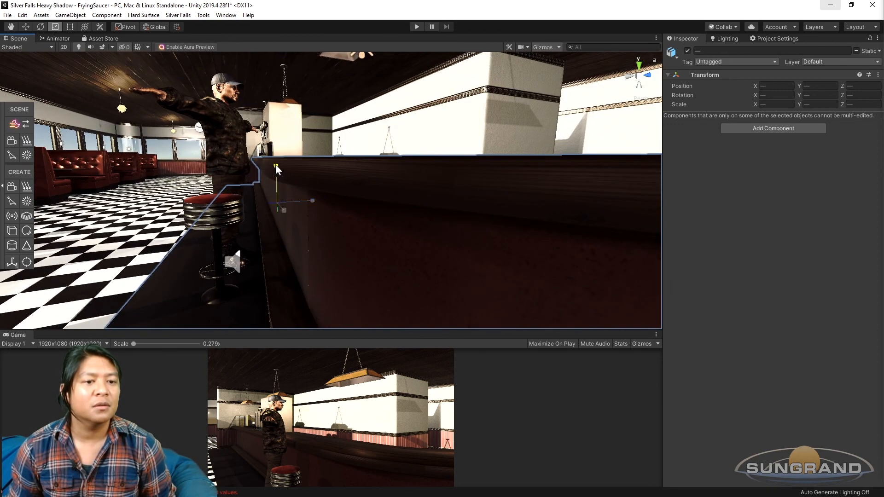
pyautogui.moveTo(275, 164); pyautogui.dragTo(441, 240)
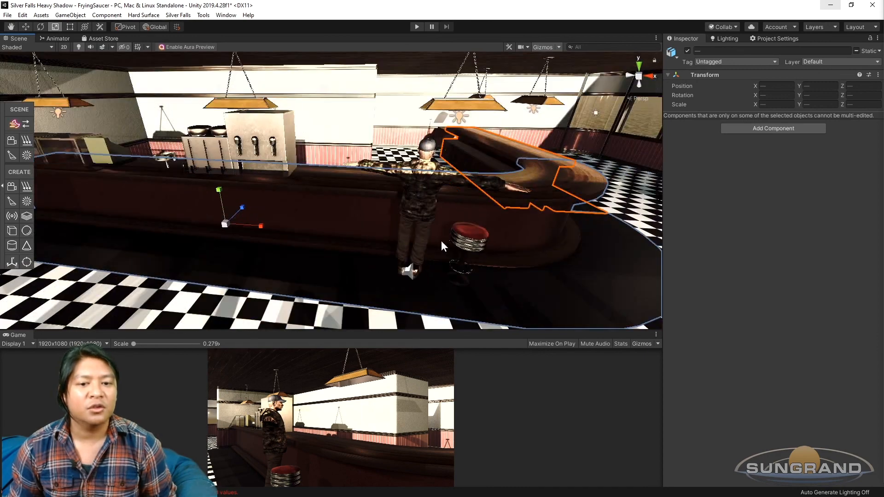
# Move the stool along the counter towards its curved corner, to X 4.5 and Z 5.723.
pyautogui.click(462, 256)
pyautogui.moveTo(463, 256); pyautogui.dragTo(412, 244, button='middle')
pyautogui.press('w')
pyautogui.keyDown('alt'); pyautogui.moveTo(412, 244); pyautogui.dragTo(500, 258); pyautogui.keyUp('alt')
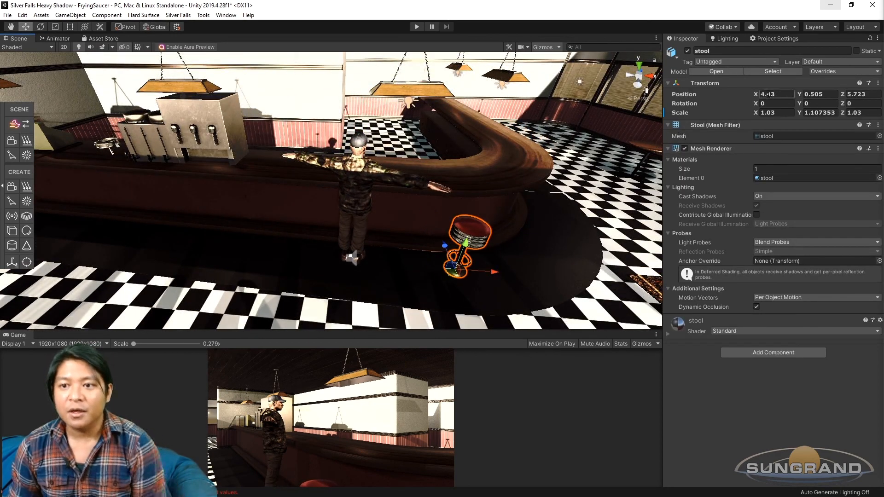
pyautogui.write('5')
pyautogui.moveTo(485, 247); pyautogui.dragTo(446, 256, button='middle')
pyautogui.scroll(-5, 443, 253)
pyautogui.keyDown('alt'); pyautogui.moveTo(440, 250); pyautogui.dragTo(307, 210); pyautogui.keyUp('alt')
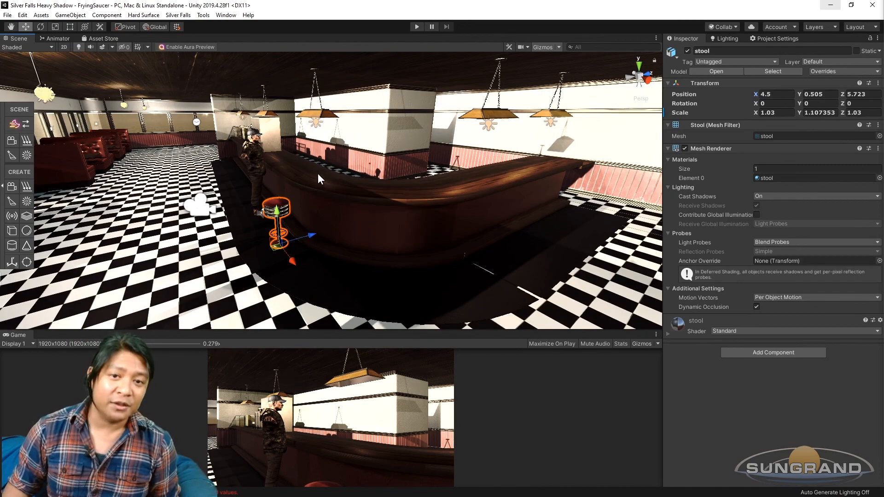
pyautogui.keyDown('alt'); pyautogui.moveTo(344, 170); pyautogui.dragTo(352, 214); pyautogui.keyUp('alt')
pyautogui.scroll(4, 265, 190)
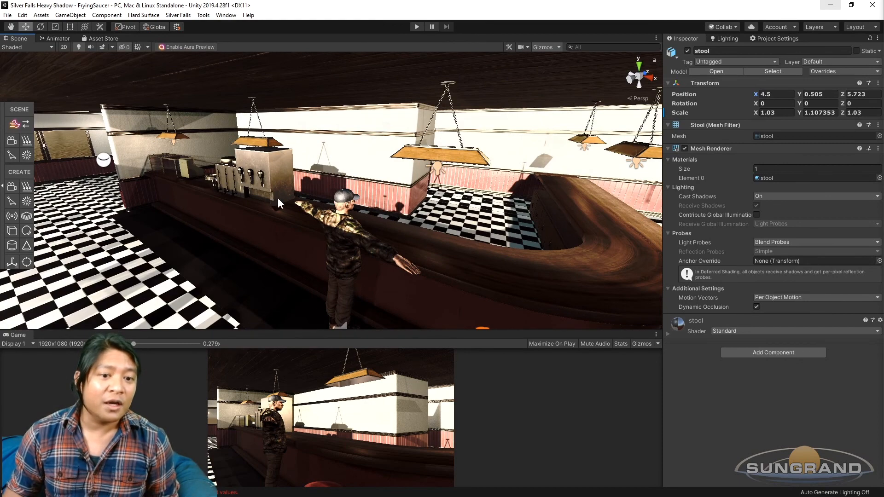
pyautogui.keyDown('alt'); pyautogui.moveTo(348, 198); pyautogui.dragTo(502, 186); pyautogui.keyUp('alt')
pyautogui.keyDown('alt'); pyautogui.moveTo(441, 175); pyautogui.dragTo(354, 225); pyautogui.keyUp('alt')
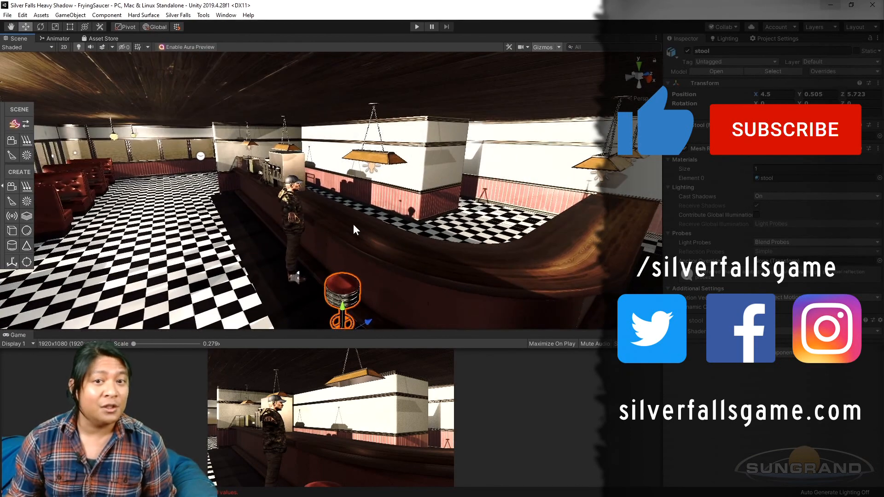